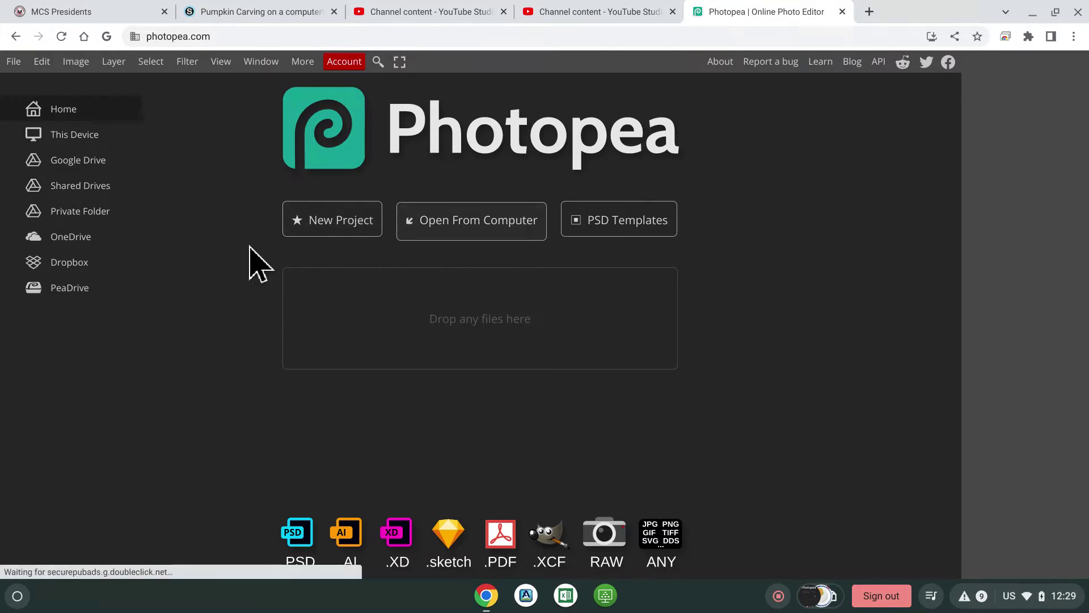
Open background.jpg from the computer as a new document.
{"action": "left_click", "coordinate": [525, 224]}
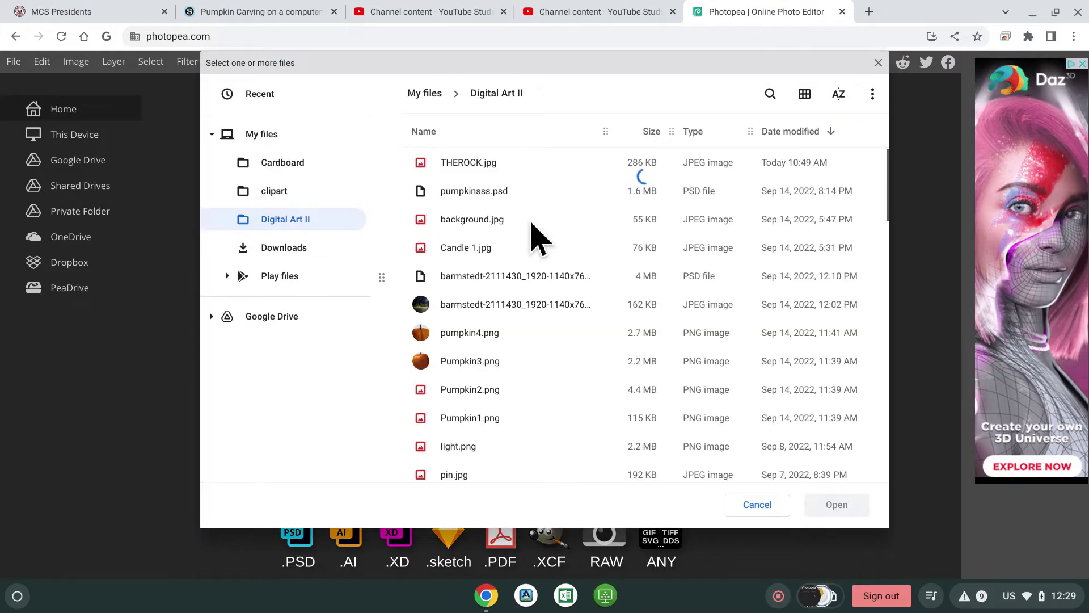
{"action": "left_click", "coordinate": [500, 222]}
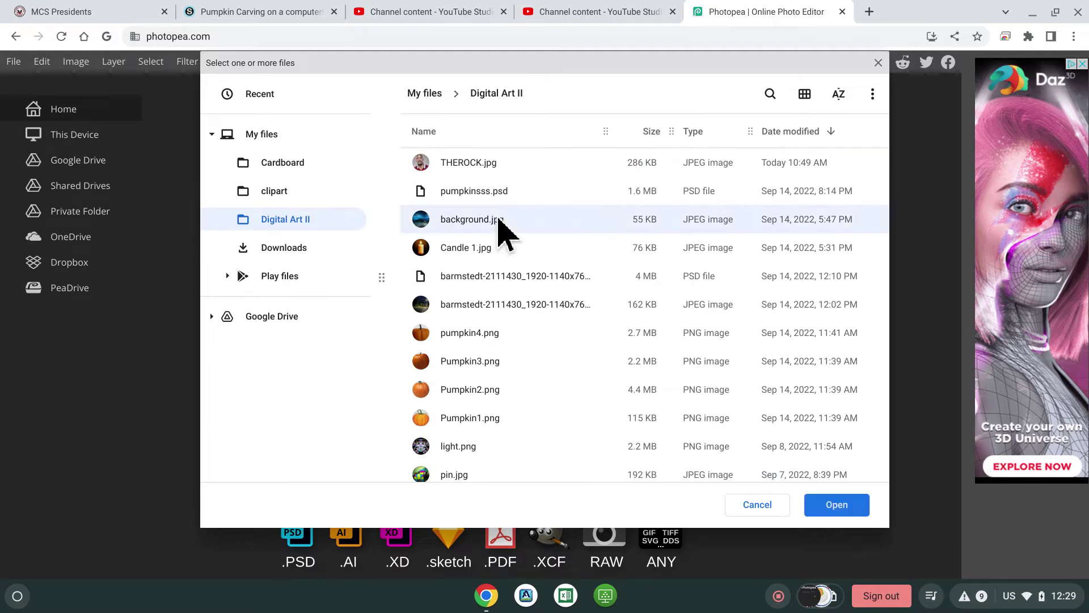
{"action": "left_click", "coordinate": [833, 505]}
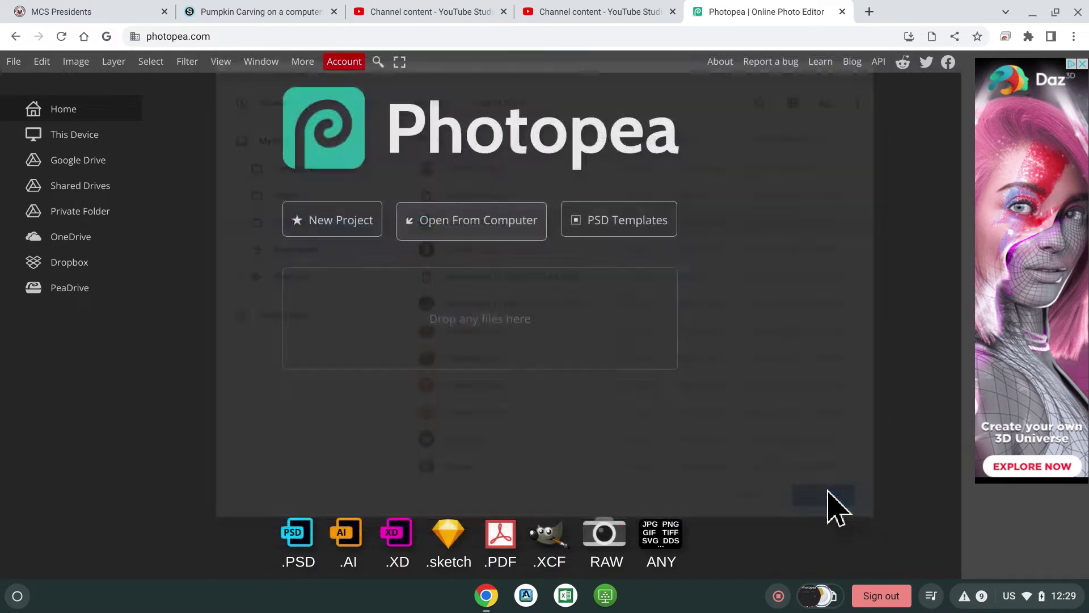
Scroll over the graveyard scene and put the background image into free transform.
{"action": "scroll", "coordinate": [388, 311], "scroll_direction": "up", "scroll_amount": 6}
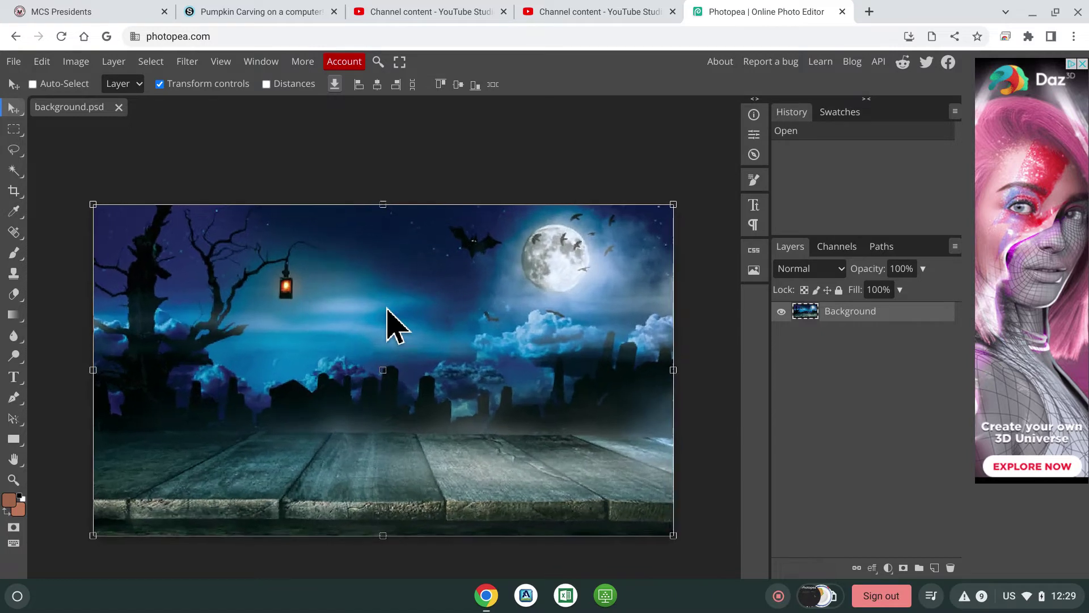
{"action": "scroll", "coordinate": [387, 311], "scroll_direction": "down", "scroll_amount": 6}
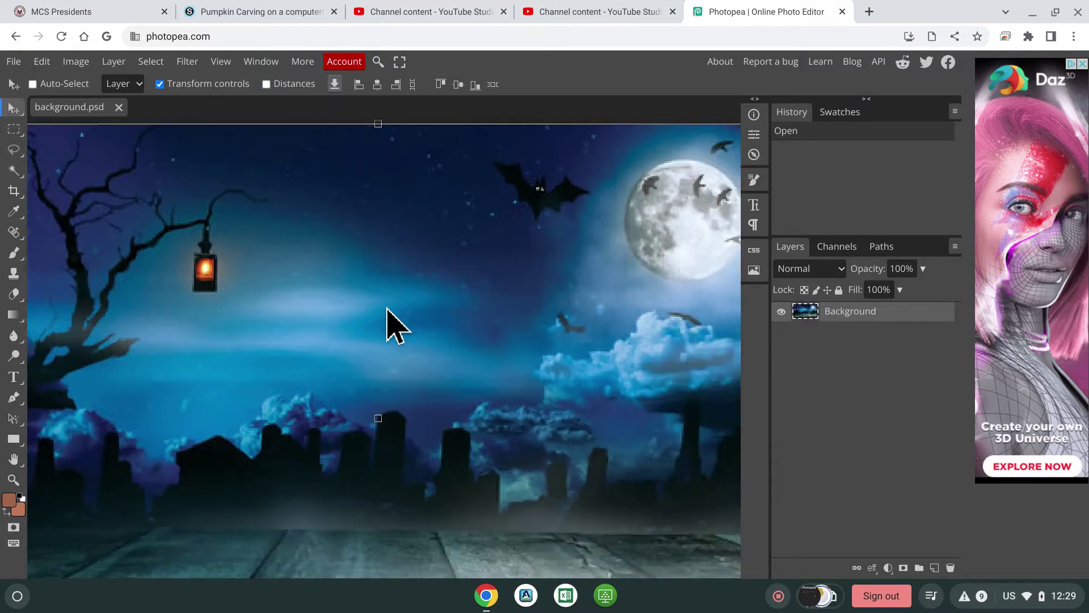
{"action": "scroll", "coordinate": [388, 311], "scroll_direction": "down", "scroll_amount": 1}
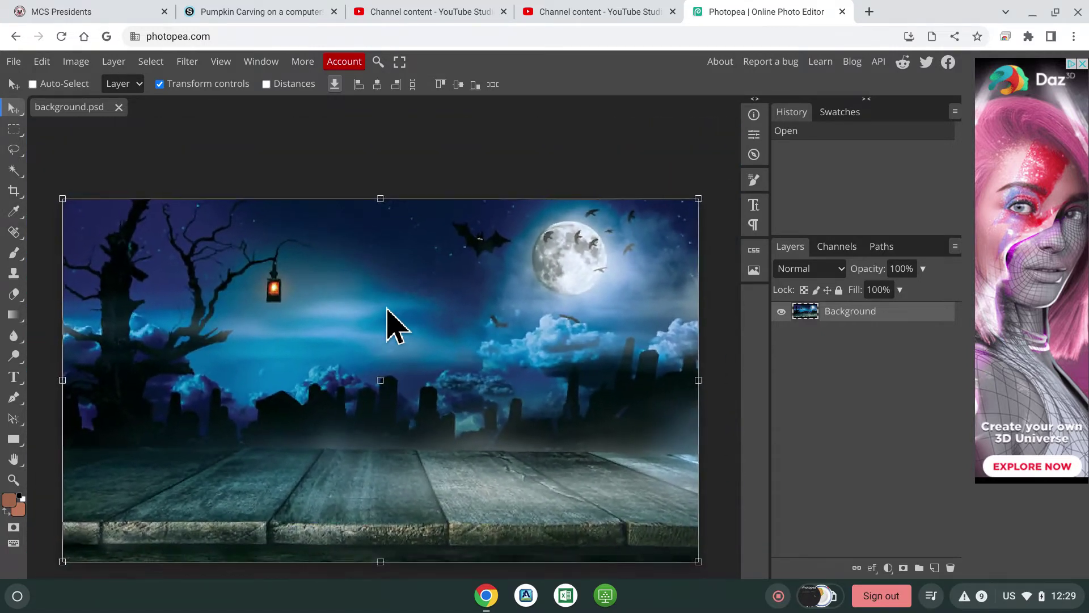
{"action": "left_click", "coordinate": [487, 187]}
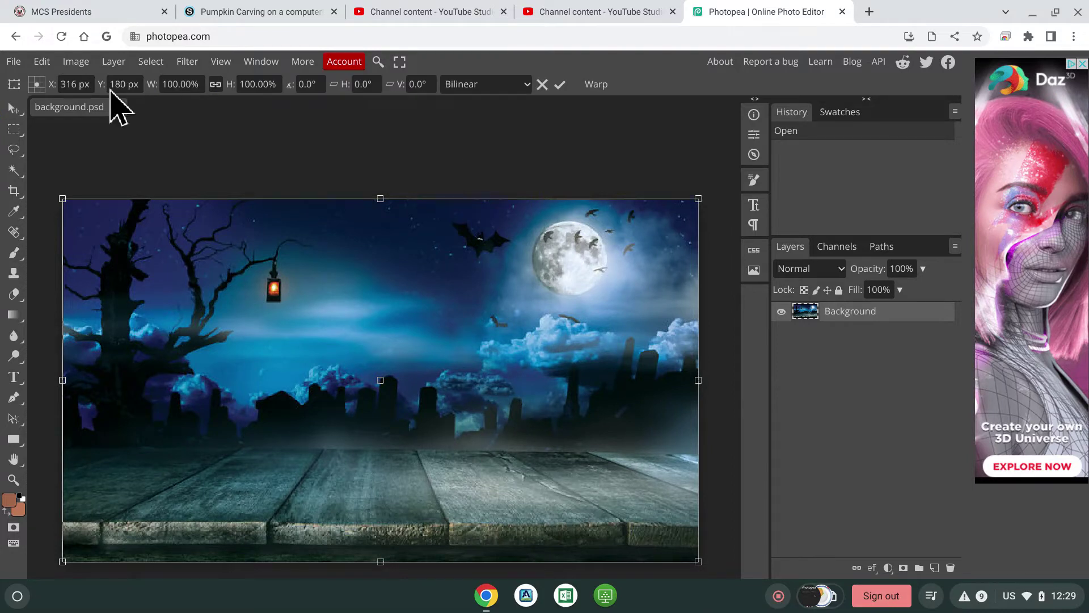
{"action": "left_click", "coordinate": [14, 63]}
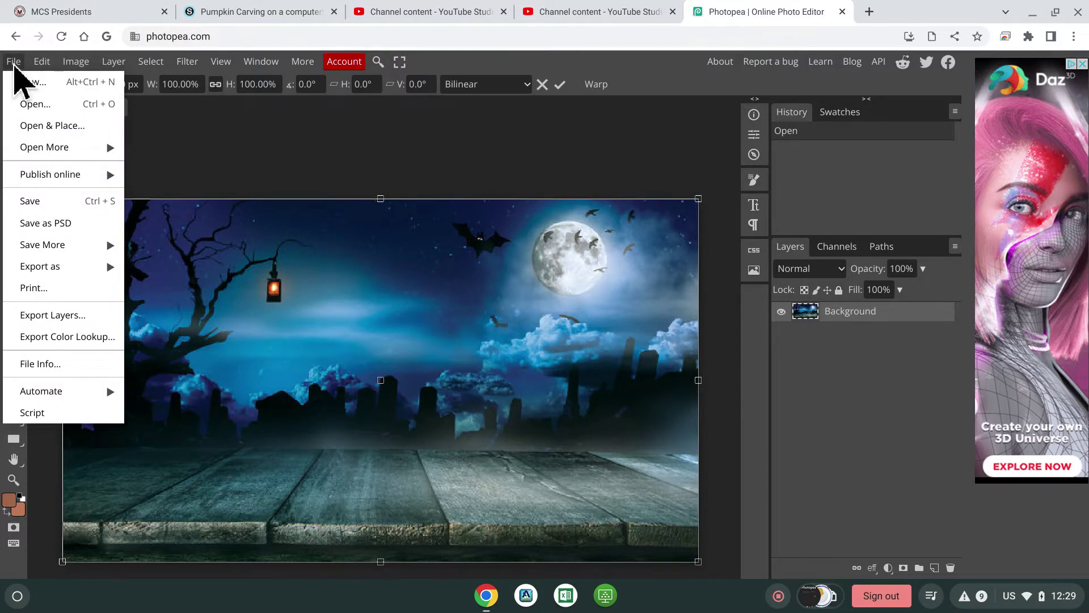
Place Pumpkin3.png, scale it to about 20% and set it on the table's centre.
{"action": "left_click", "coordinate": [64, 126]}
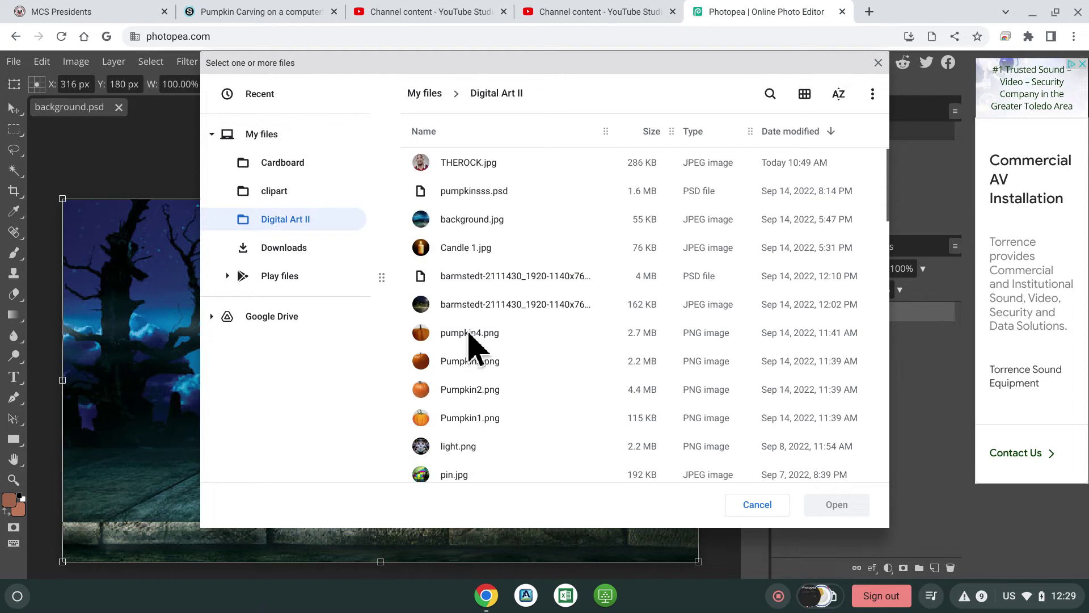
{"action": "left_click", "coordinate": [468, 337]}
{"action": "left_click", "coordinate": [487, 363]}
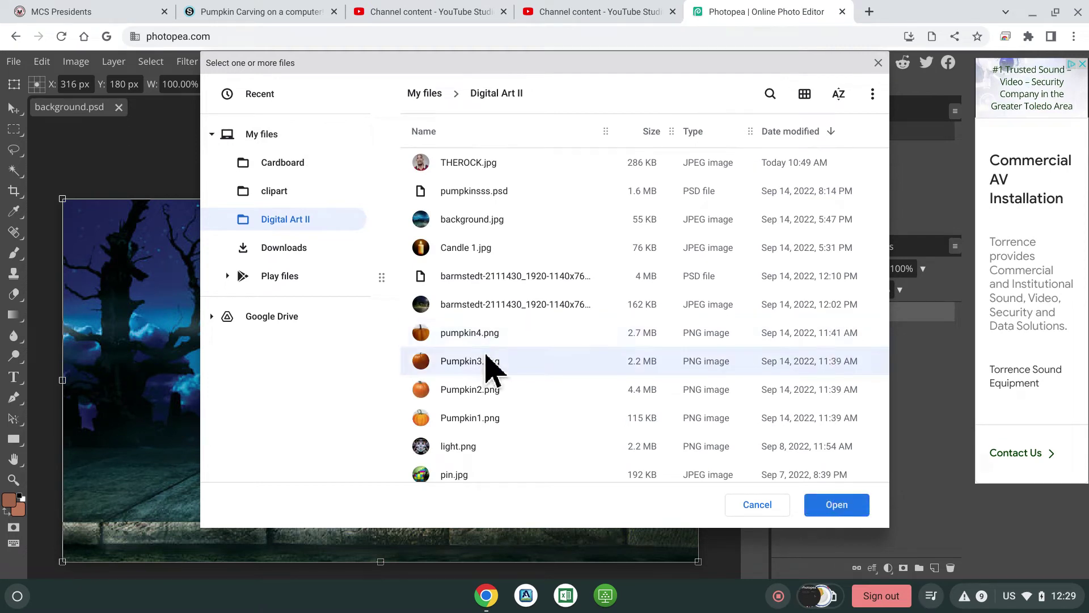
{"action": "left_click", "coordinate": [489, 392]}
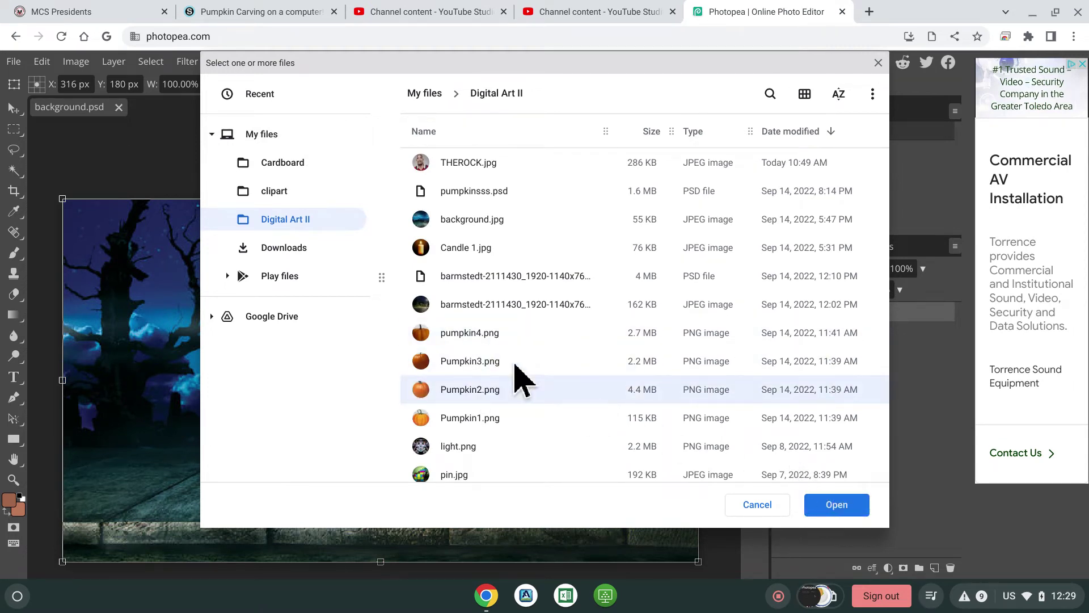
{"action": "left_click", "coordinate": [500, 357]}
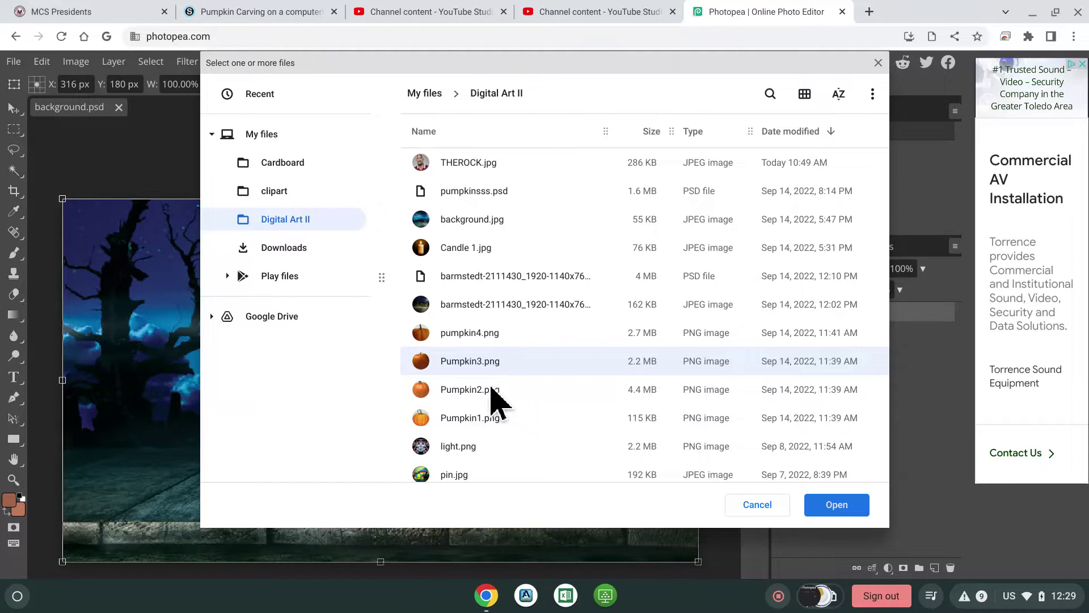
{"action": "left_click", "coordinate": [845, 507]}
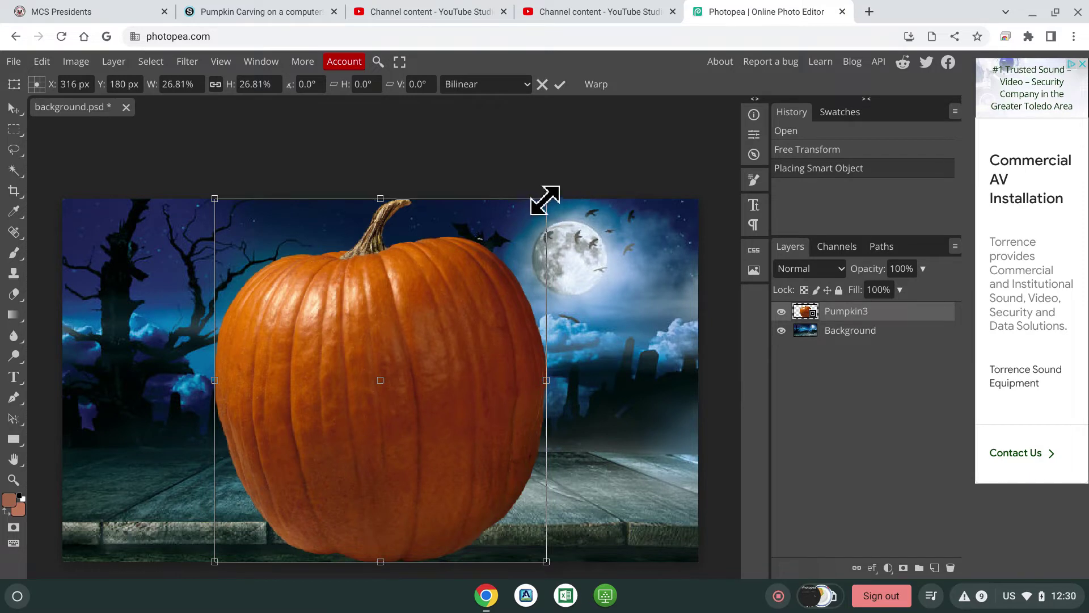
{"action": "left_click_drag", "start_coordinate": [545, 200], "coordinate": [467, 279]}
{"action": "left_click_drag", "start_coordinate": [384, 384], "coordinate": [413, 309]}
{"action": "key", "text": "Return"}
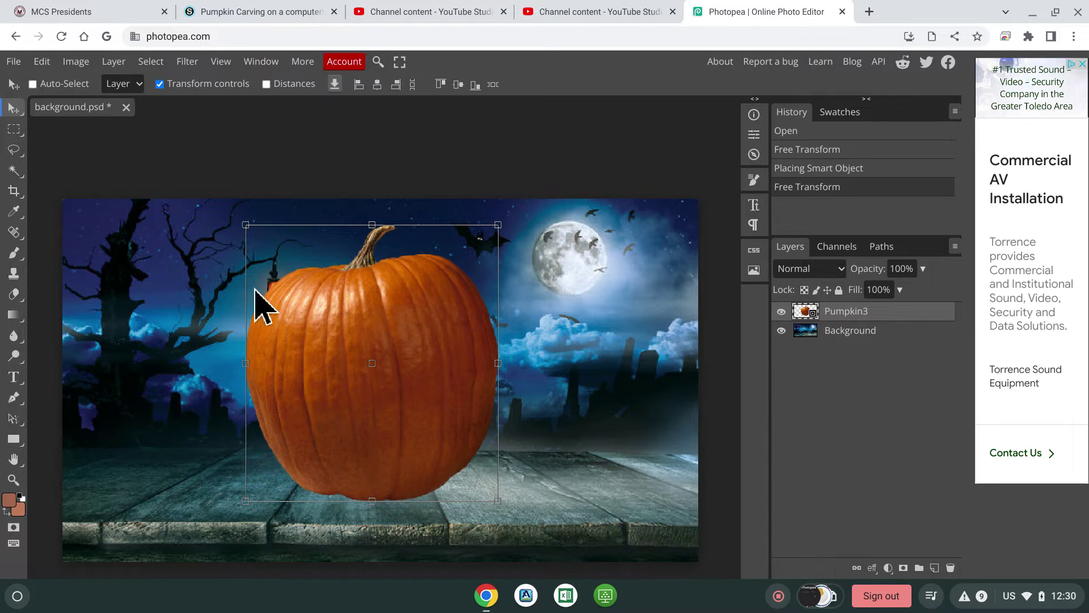
Place pumpkin4.png, shrink it to about 12% and set it on the table's left side.
{"action": "left_click", "coordinate": [12, 56]}
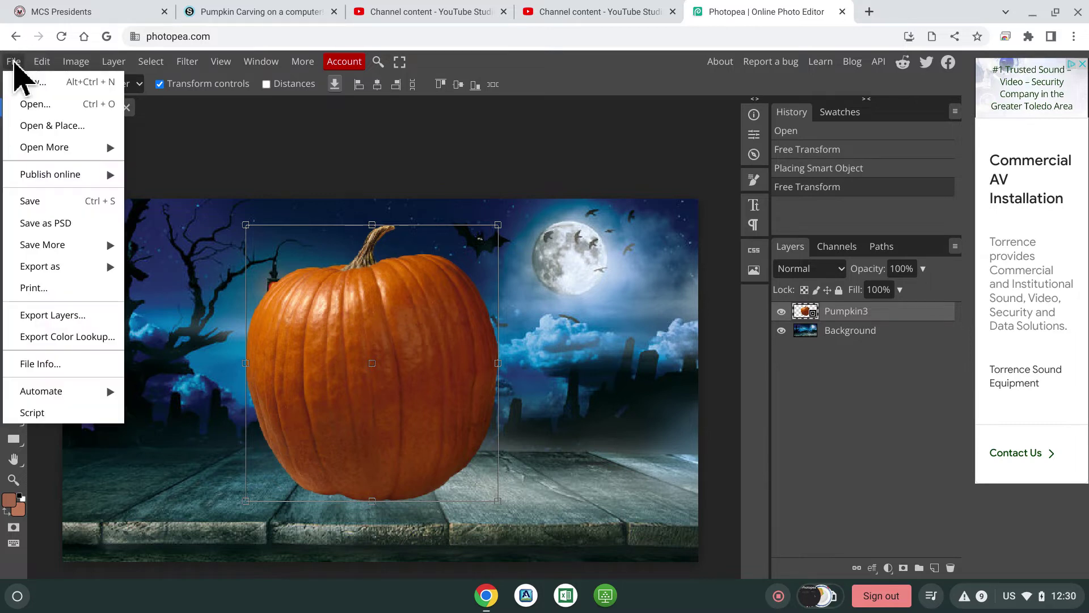
{"action": "left_click", "coordinate": [67, 126]}
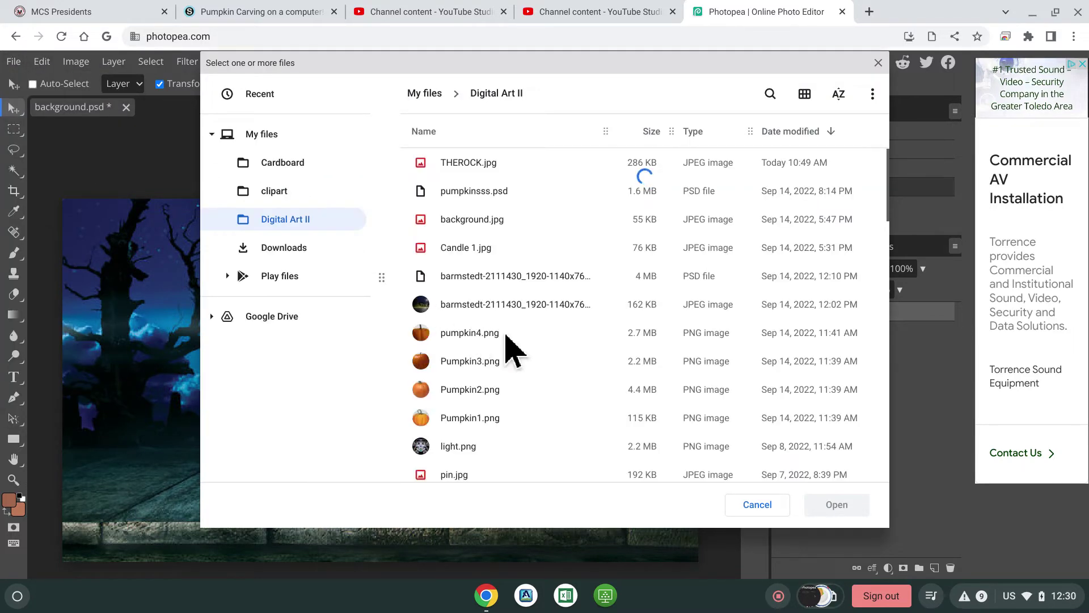
{"action": "scroll", "coordinate": [513, 340], "scroll_direction": "down", "scroll_amount": 1}
{"action": "left_click", "coordinate": [500, 323]}
{"action": "left_click", "coordinate": [837, 504]}
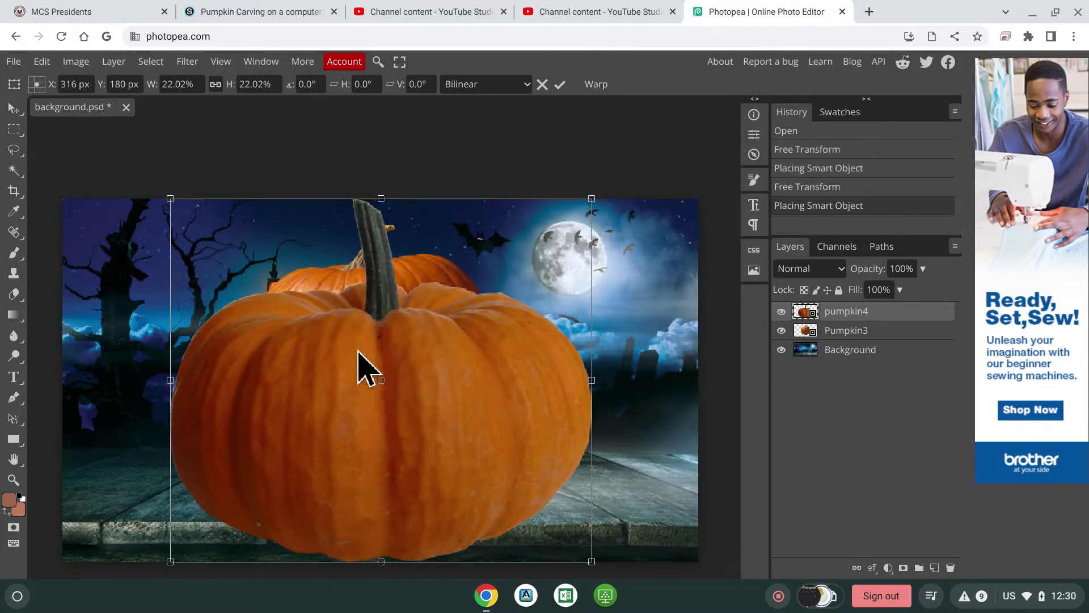
{"action": "left_click_drag", "start_coordinate": [164, 200], "coordinate": [289, 302]}
{"action": "left_click_drag", "start_coordinate": [396, 474], "coordinate": [170, 423]}
{"action": "left_click_drag", "start_coordinate": [367, 249], "coordinate": [294, 303]}
{"action": "key", "text": "Return"}
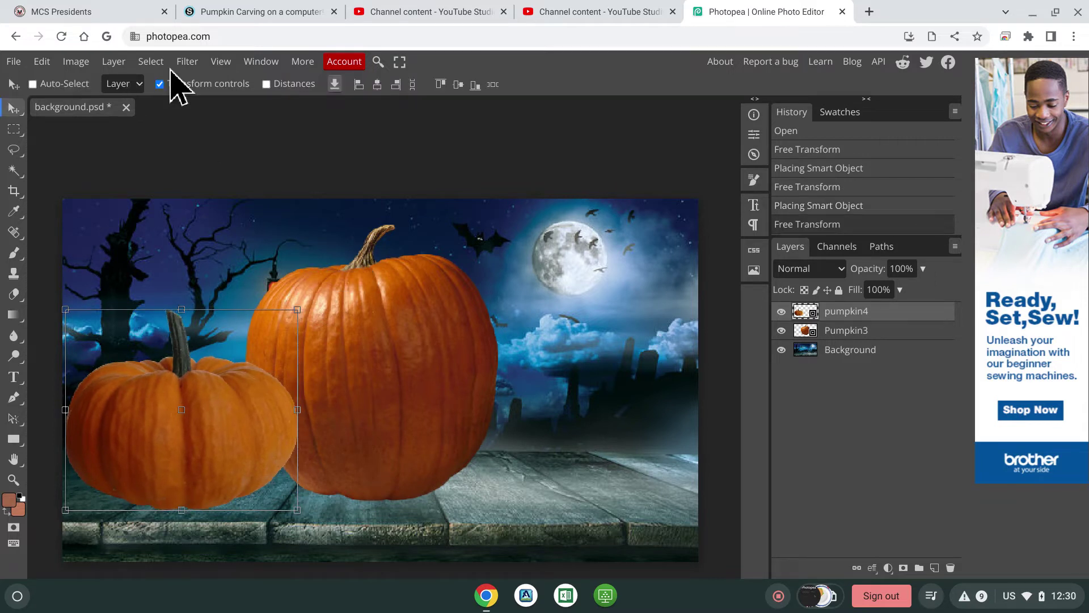
Place Pumpkin2.png, shrink it to about 8% and set it on the table's right side.
{"action": "left_click", "coordinate": [15, 62]}
{"action": "left_click", "coordinate": [52, 126]}
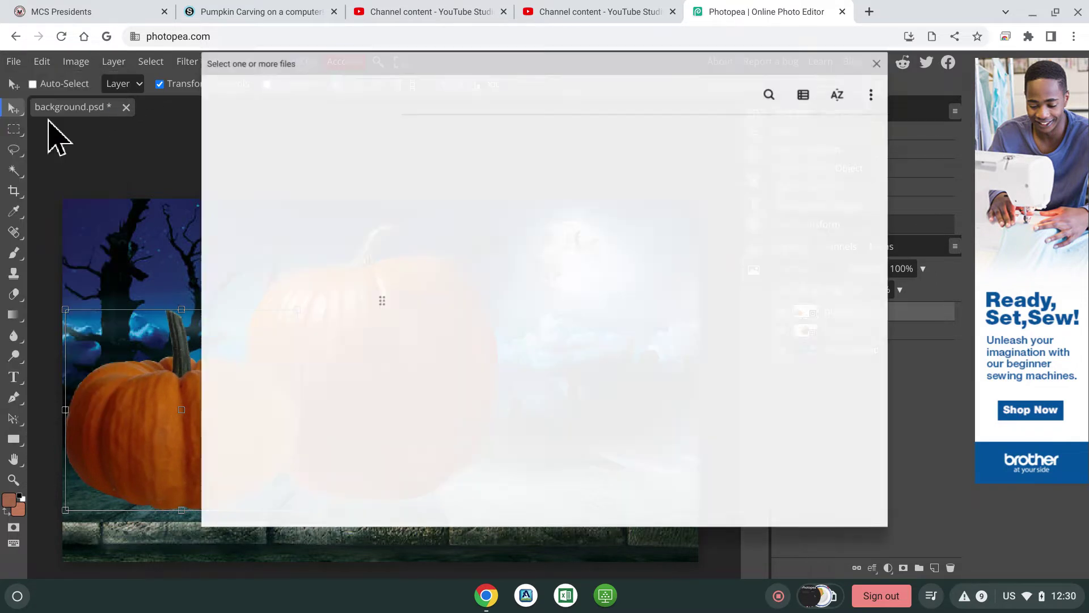
{"action": "scroll", "coordinate": [431, 278], "scroll_direction": "down", "scroll_amount": 2}
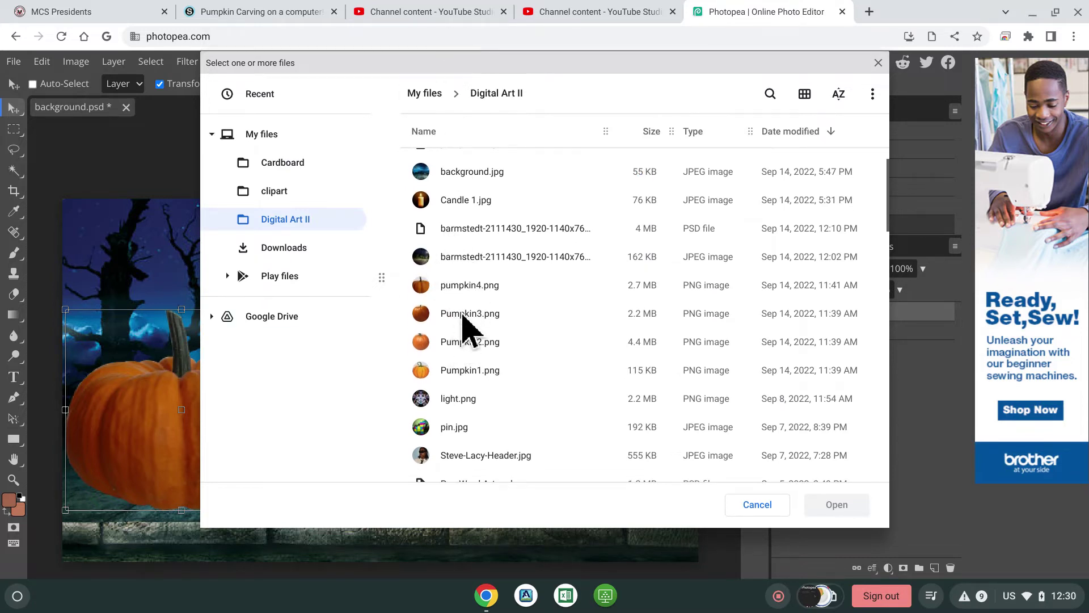
{"action": "left_click", "coordinate": [460, 341]}
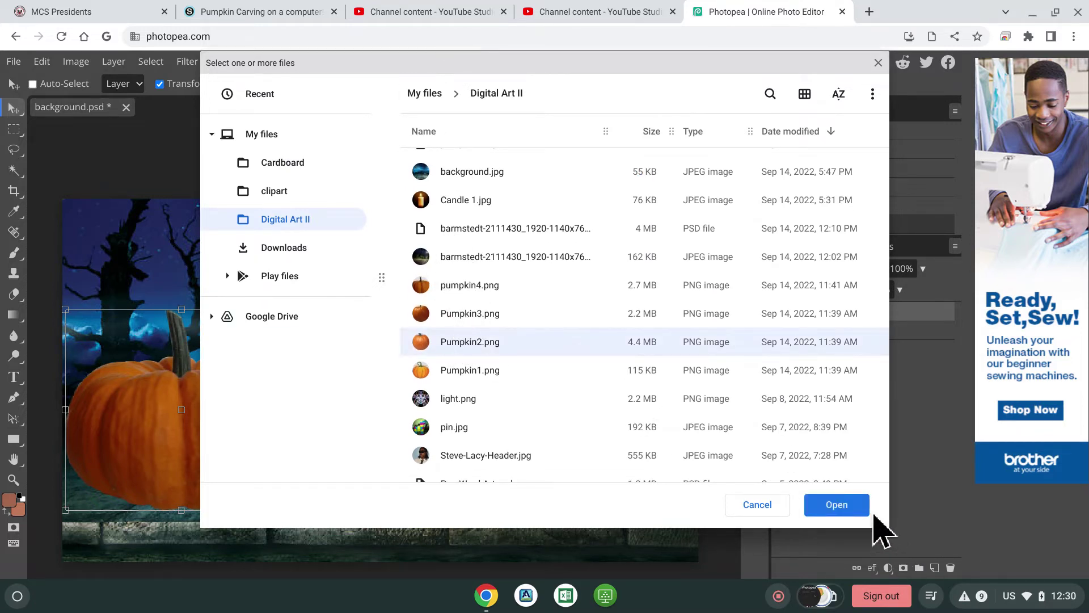
{"action": "left_click", "coordinate": [845, 504]}
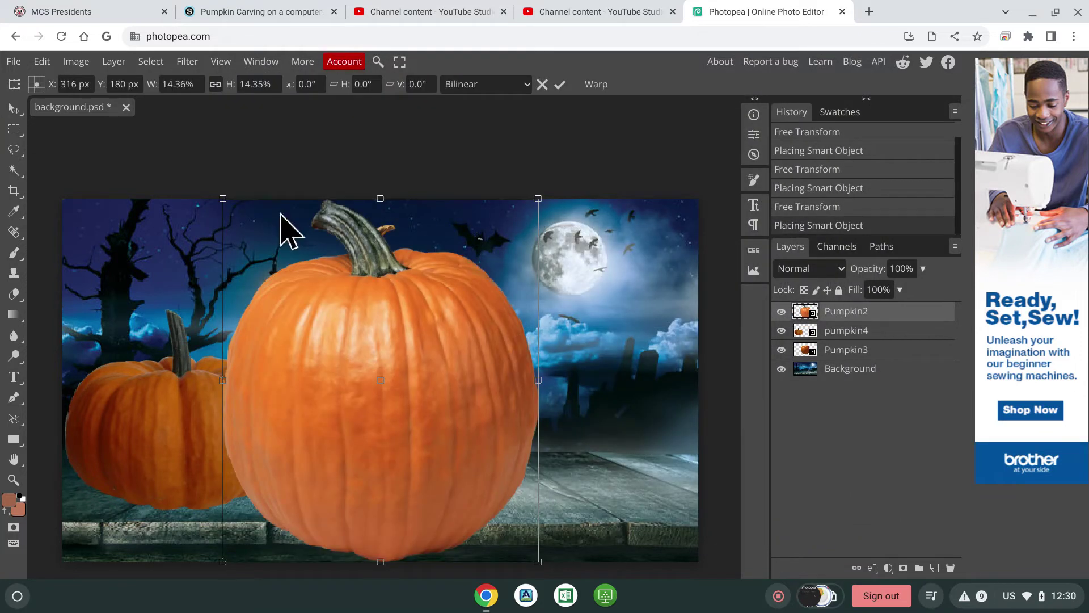
{"action": "left_click_drag", "start_coordinate": [221, 198], "coordinate": [365, 324]}
{"action": "left_click_drag", "start_coordinate": [406, 449], "coordinate": [532, 398]}
{"action": "key", "text": "Return"}
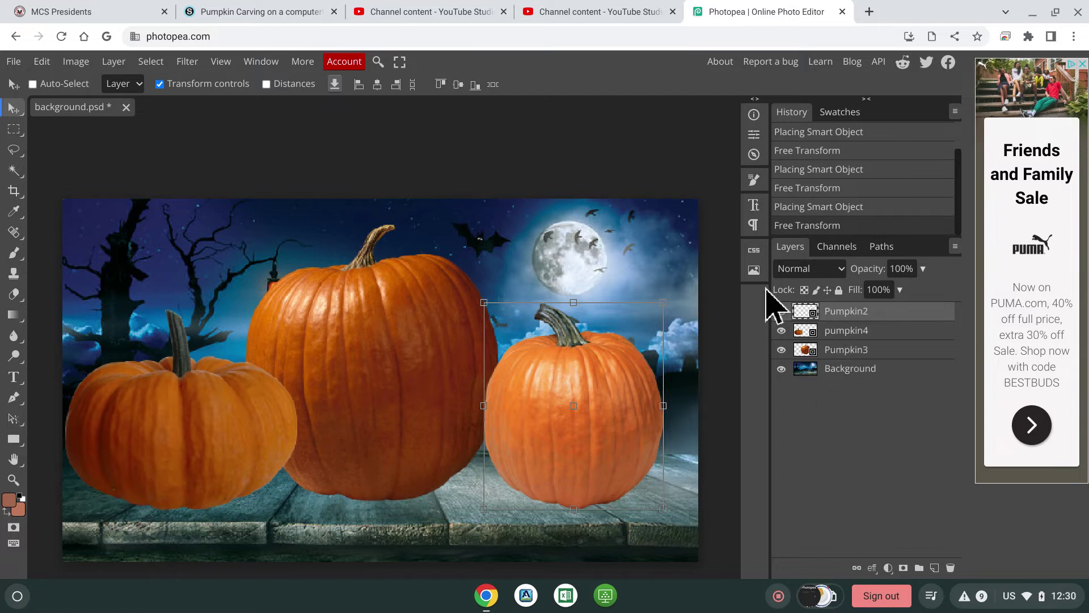
Rasterize the middle Pumpkin3 layer.
{"action": "left_click", "coordinate": [13, 150]}
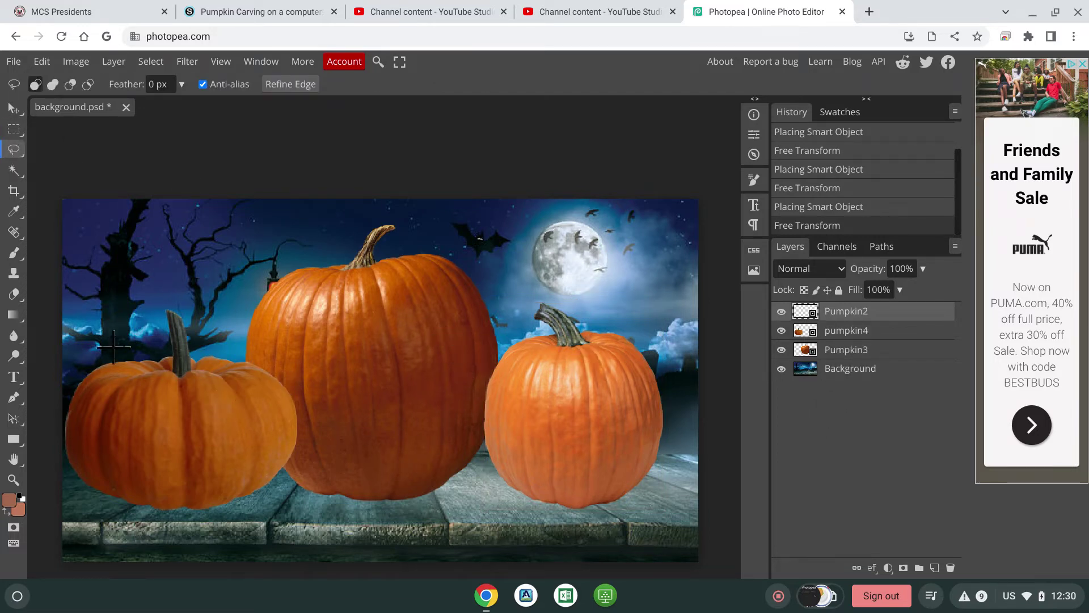
{"action": "left_click", "coordinate": [13, 108]}
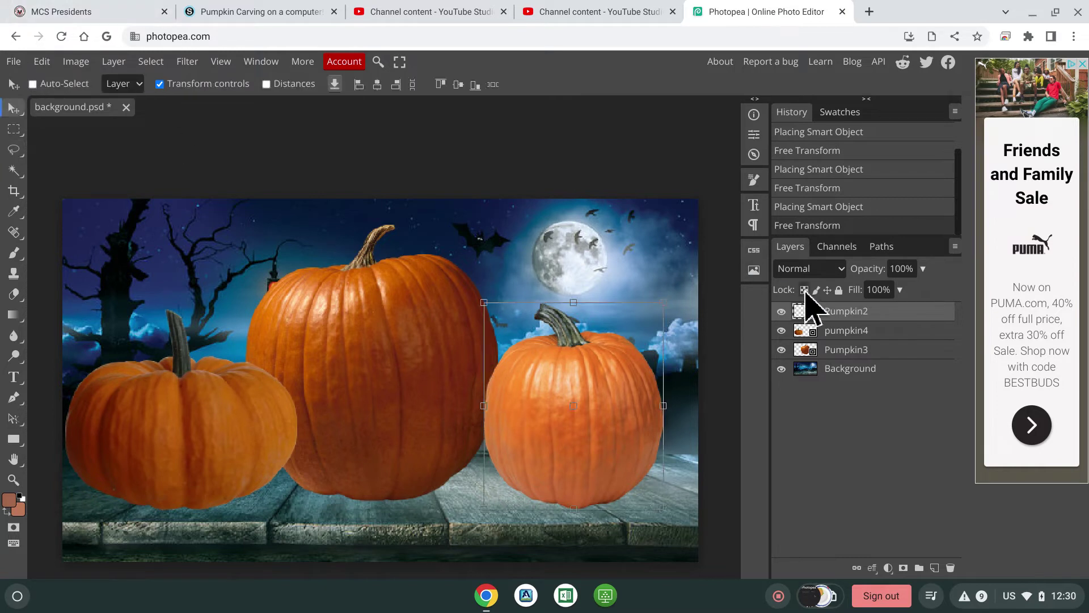
{"action": "left_click", "coordinate": [835, 349]}
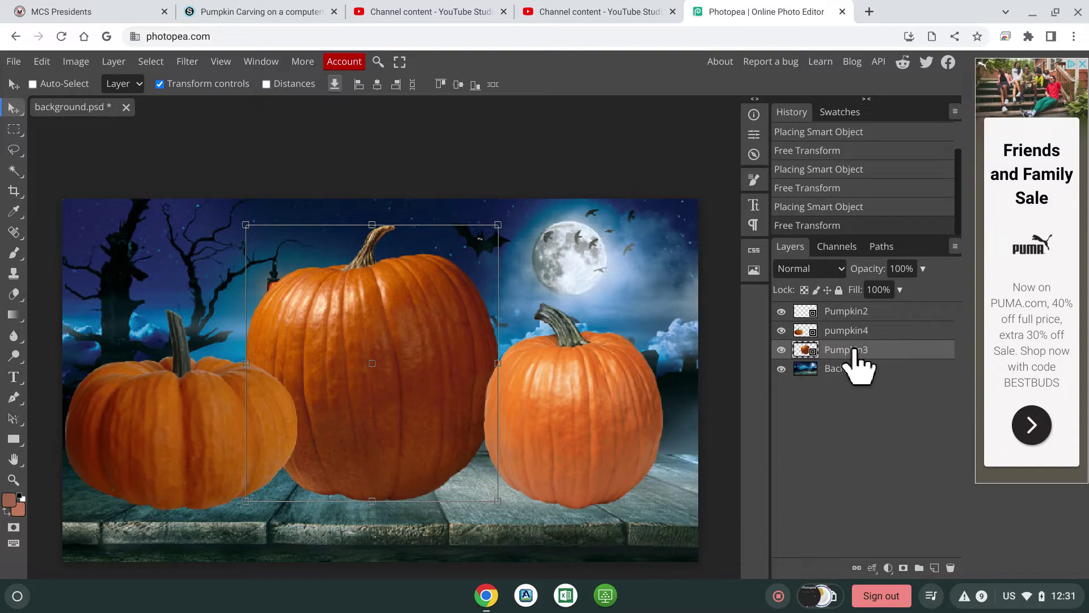
{"action": "right_click", "coordinate": [859, 369]}
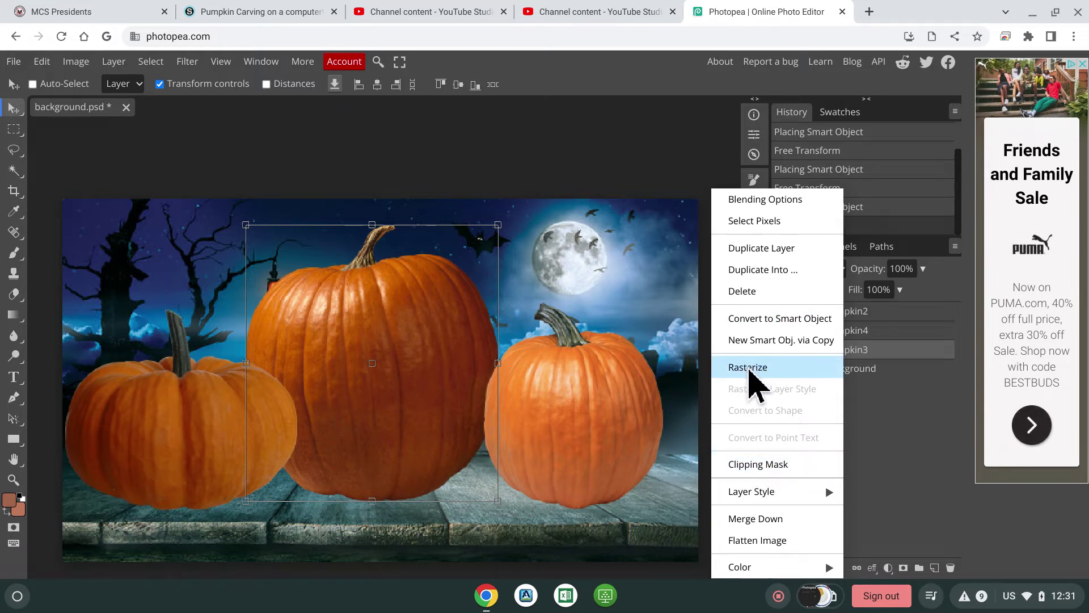
{"action": "left_click", "coordinate": [755, 382]}
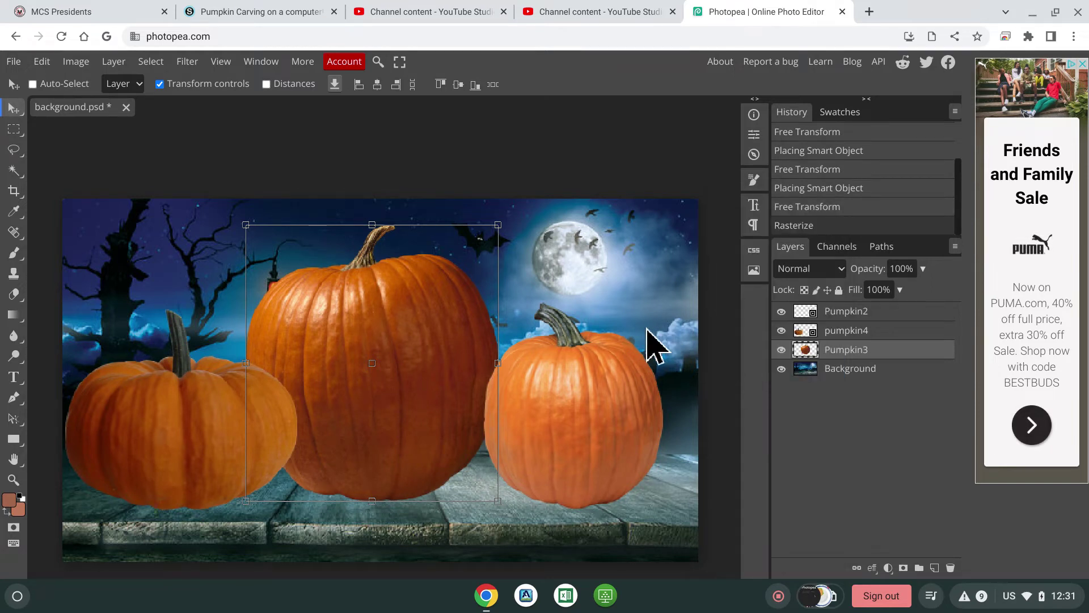
Try an eraser stroke on the middle pumpkin, then revert it through History.
{"action": "left_click", "coordinate": [14, 295]}
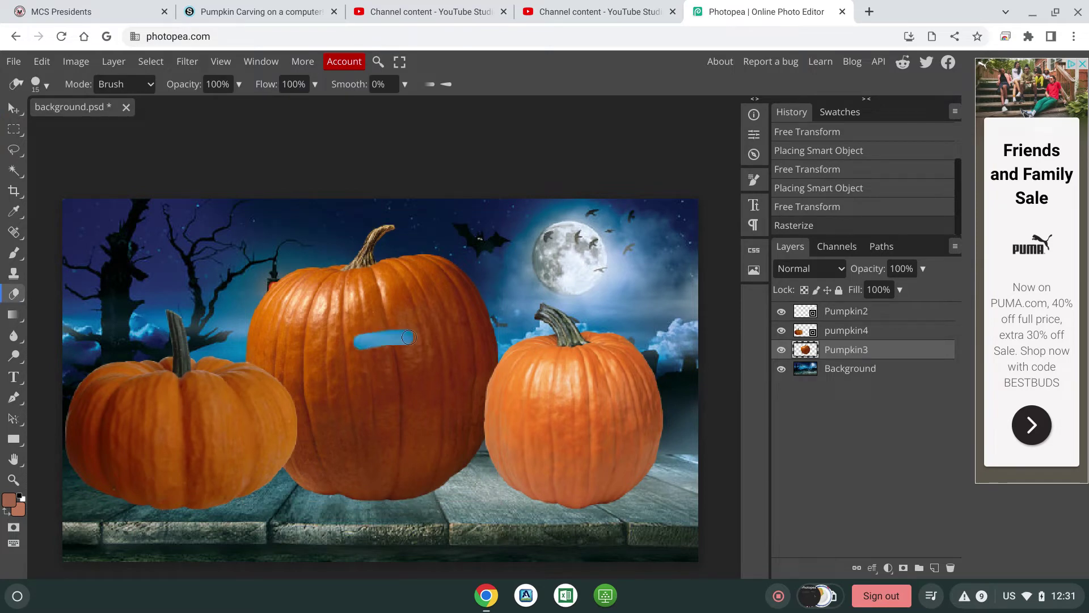
{"action": "mouse_move", "coordinate": [383, 359]}
{"action": "left_mouse_down"}
{"action": "mouse_move", "coordinate": [360, 406]}
{"action": "mouse_move", "coordinate": [428, 384]}
{"action": "mouse_move", "coordinate": [450, 395]}
{"action": "mouse_move", "coordinate": [379, 430]}
{"action": "left_mouse_up"}
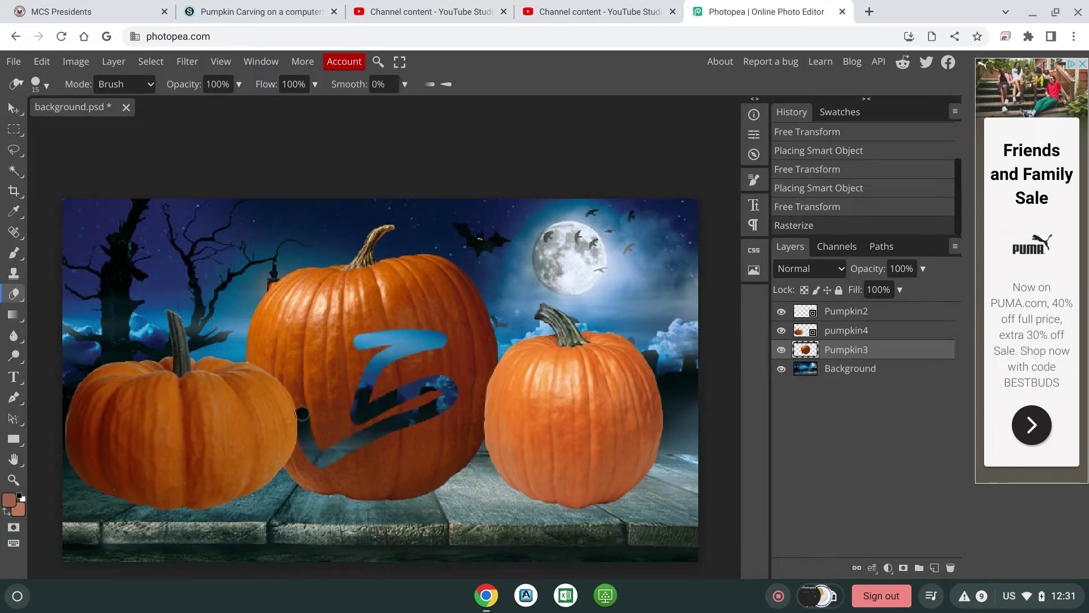
{"action": "left_click_drag", "start_coordinate": [330, 394], "coordinate": [331, 396]}
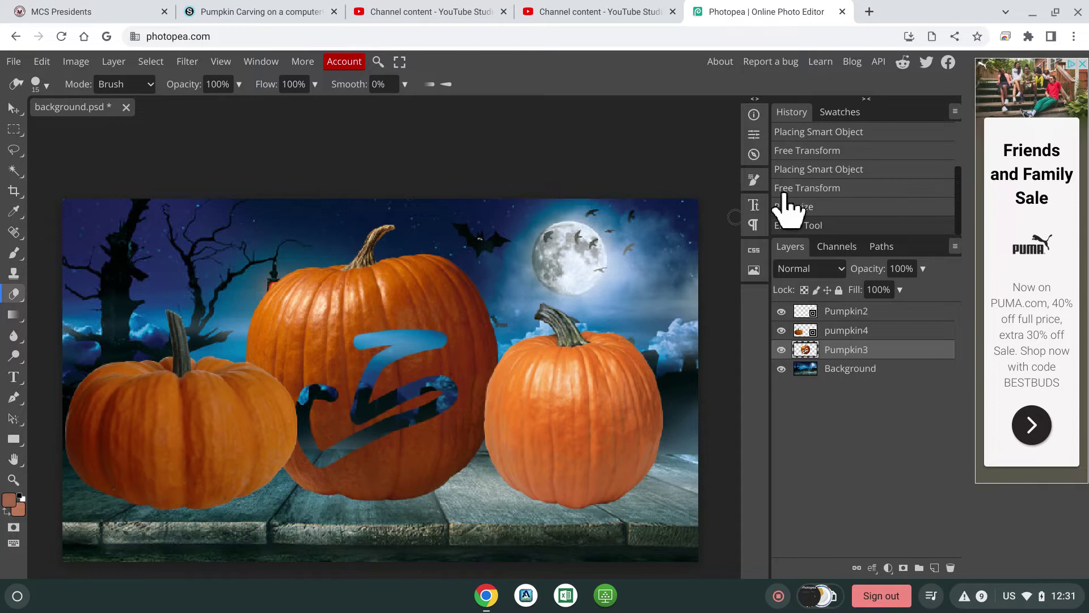
{"action": "left_click", "coordinate": [830, 206]}
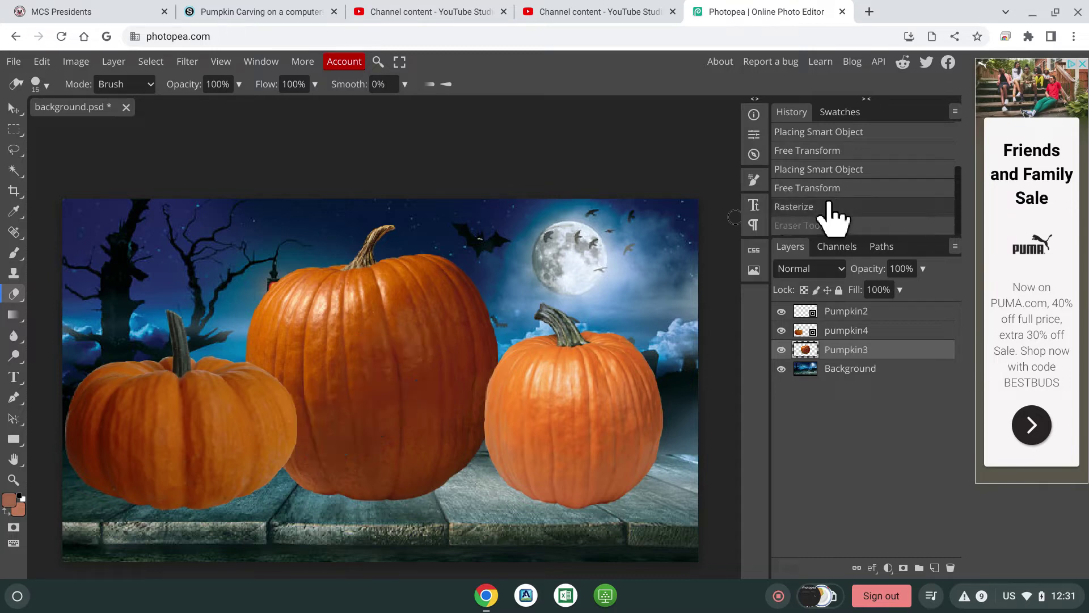
Rasterize the pumpkin4 and Pumpkin2 layers.
{"action": "right_click", "coordinate": [840, 331]}
{"action": "left_click", "coordinate": [773, 368]}
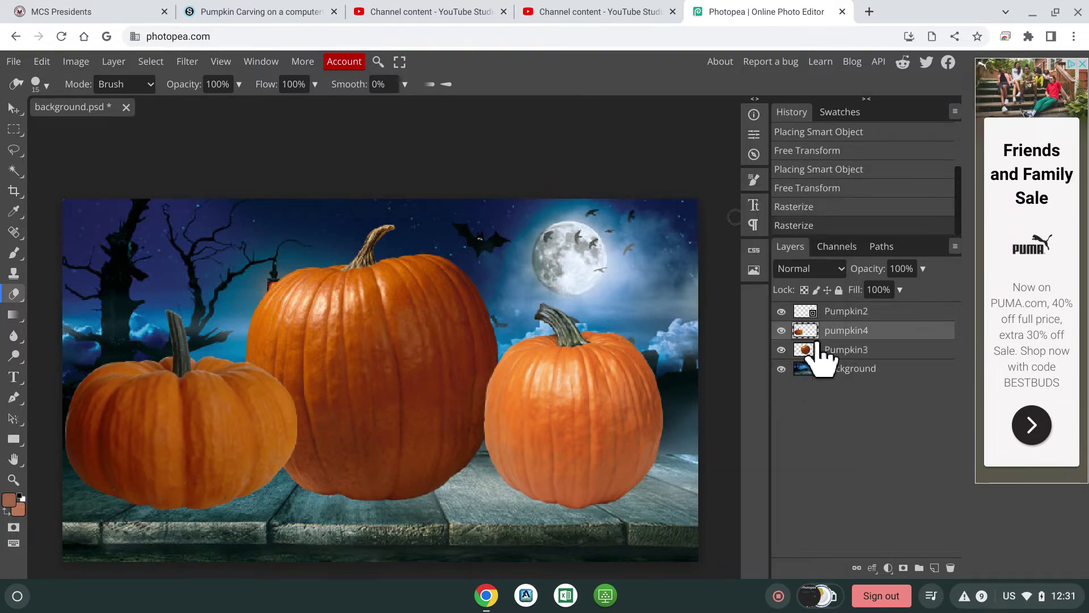
{"action": "left_click", "coordinate": [855, 312]}
{"action": "right_click", "coordinate": [856, 312]}
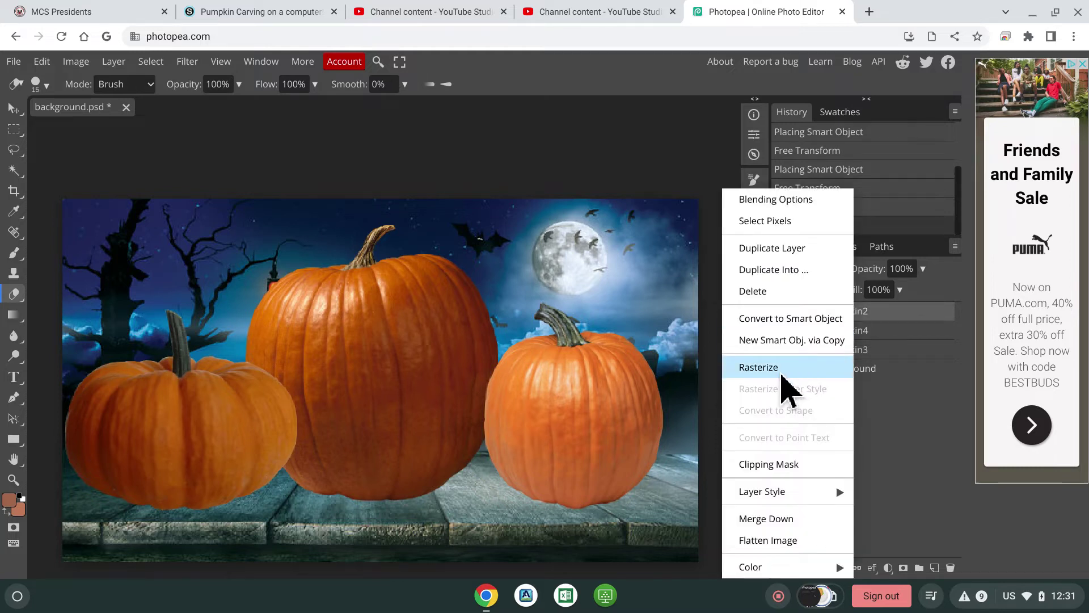
{"action": "left_click", "coordinate": [780, 367]}
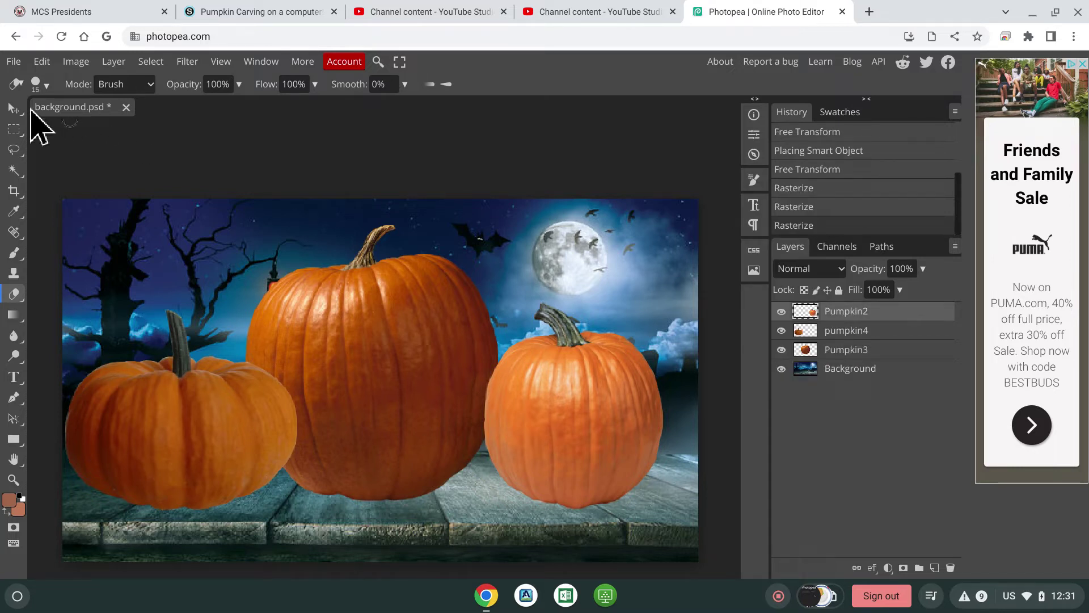
Lasso and delete both eyebrows and both eyes on the right pumpkin.
{"action": "left_click", "coordinate": [14, 149]}
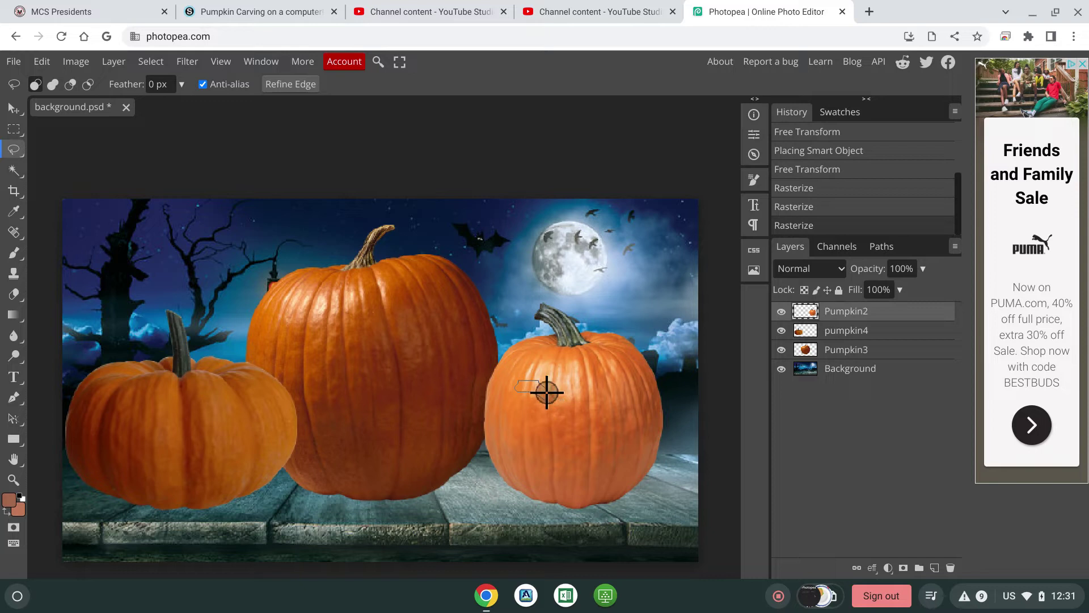
{"action": "left_click_drag", "start_coordinate": [543, 387], "coordinate": [554, 399]}
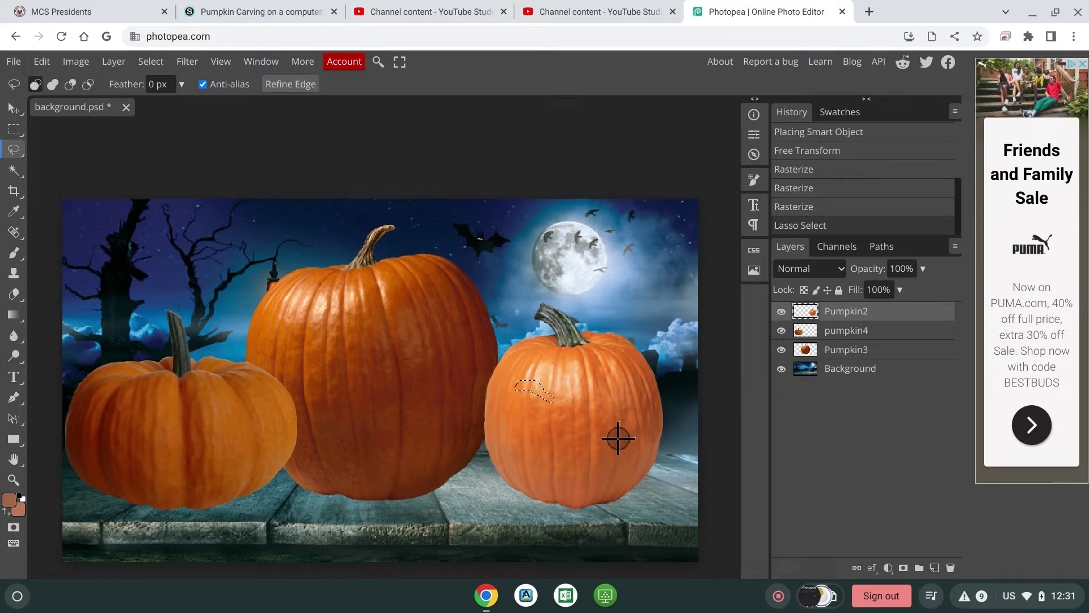
{"action": "key", "text": "Delete"}
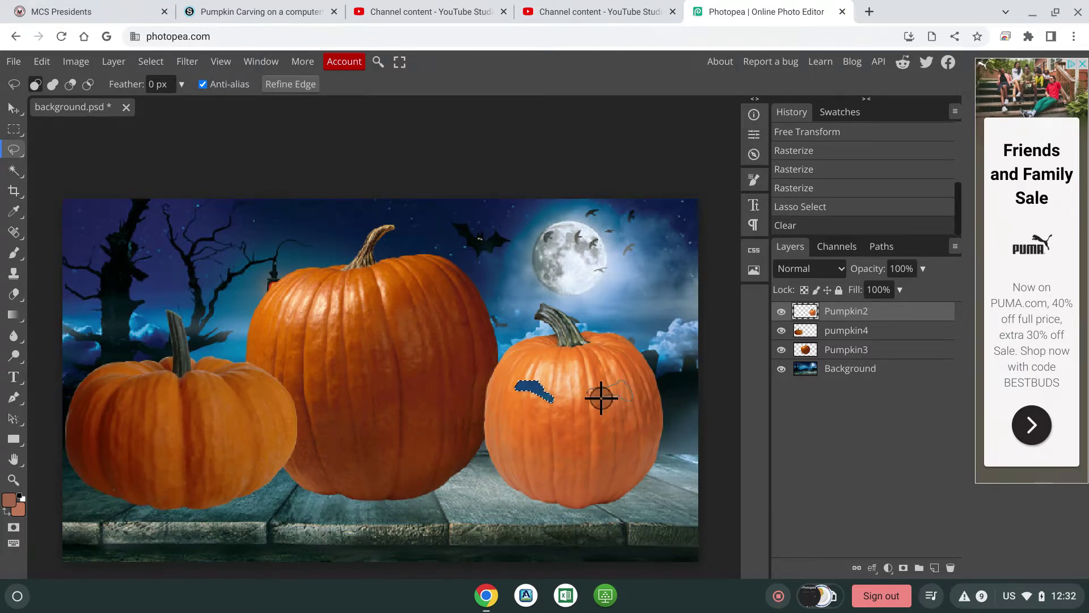
{"action": "left_click_drag", "start_coordinate": [598, 399], "coordinate": [596, 397]}
{"action": "key", "text": "Delete"}
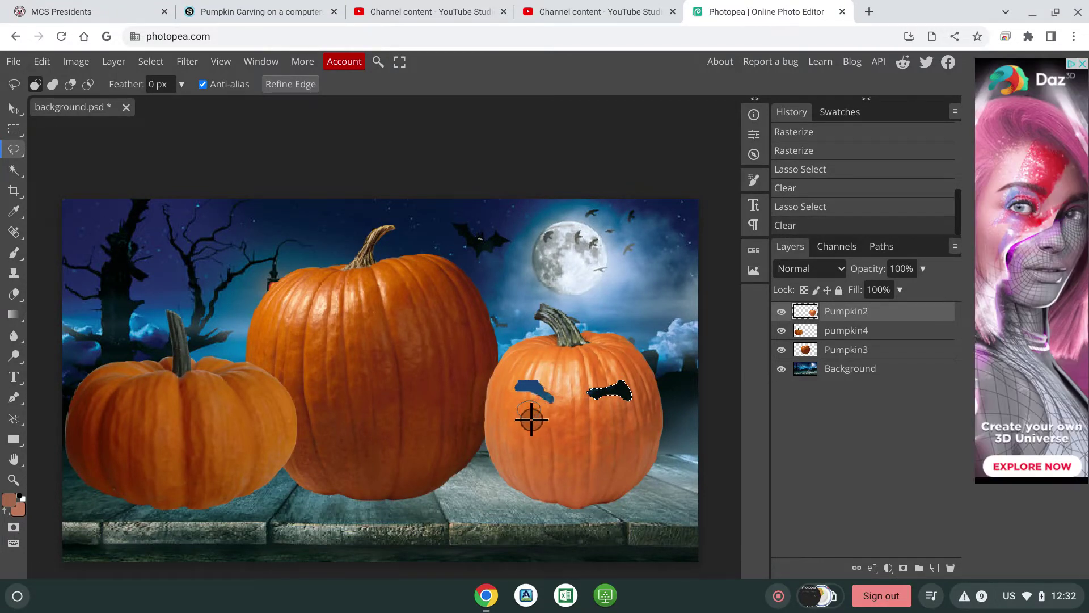
{"action": "left_click_drag", "start_coordinate": [529, 419], "coordinate": [528, 419]}
{"action": "key", "text": "Delete"}
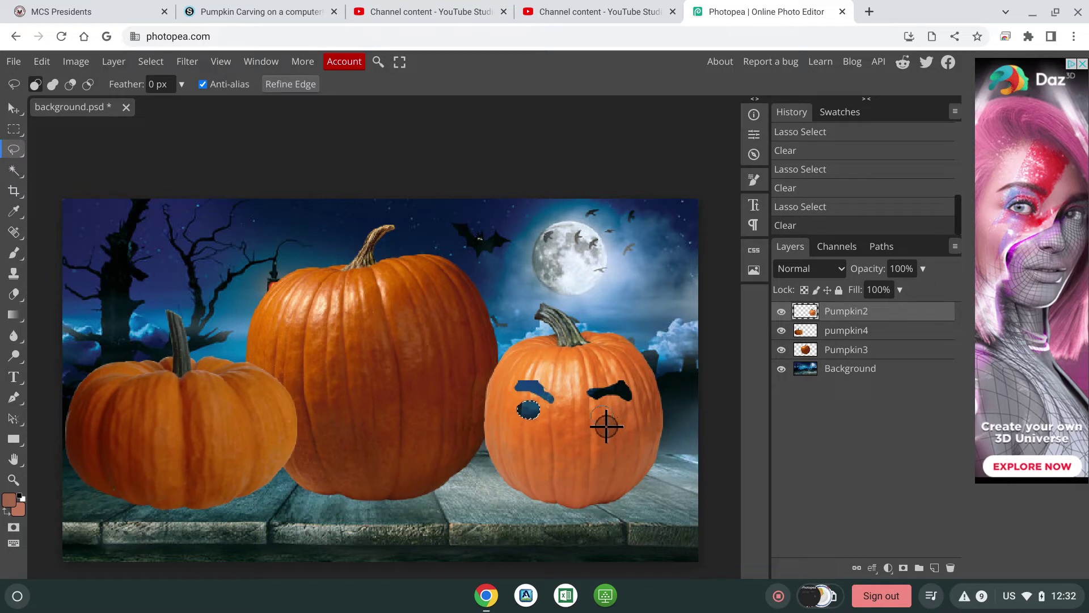
{"action": "left_click_drag", "start_coordinate": [600, 426], "coordinate": [612, 432]}
{"action": "key", "text": "Delete"}
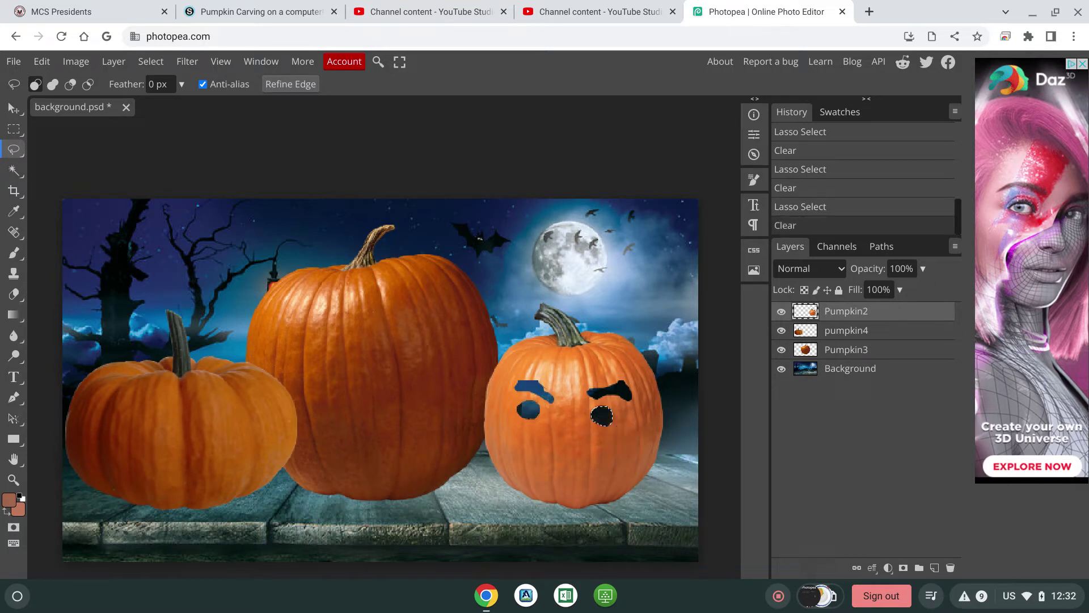
Cut out the grinning mouth and a teardrop nose on the right pumpkin.
{"action": "mouse_move", "coordinate": [564, 416]}
{"action": "left_mouse_down"}
{"action": "mouse_move", "coordinate": [553, 440]}
{"action": "mouse_move", "coordinate": [563, 448]}
{"action": "mouse_move", "coordinate": [563, 417]}
{"action": "mouse_move", "coordinate": [522, 444]}
{"action": "mouse_move", "coordinate": [559, 461]}
{"action": "mouse_move", "coordinate": [583, 455]}
{"action": "mouse_move", "coordinate": [592, 474]}
{"action": "mouse_move", "coordinate": [574, 480]}
{"action": "mouse_move", "coordinate": [521, 443]}
{"action": "left_mouse_up"}
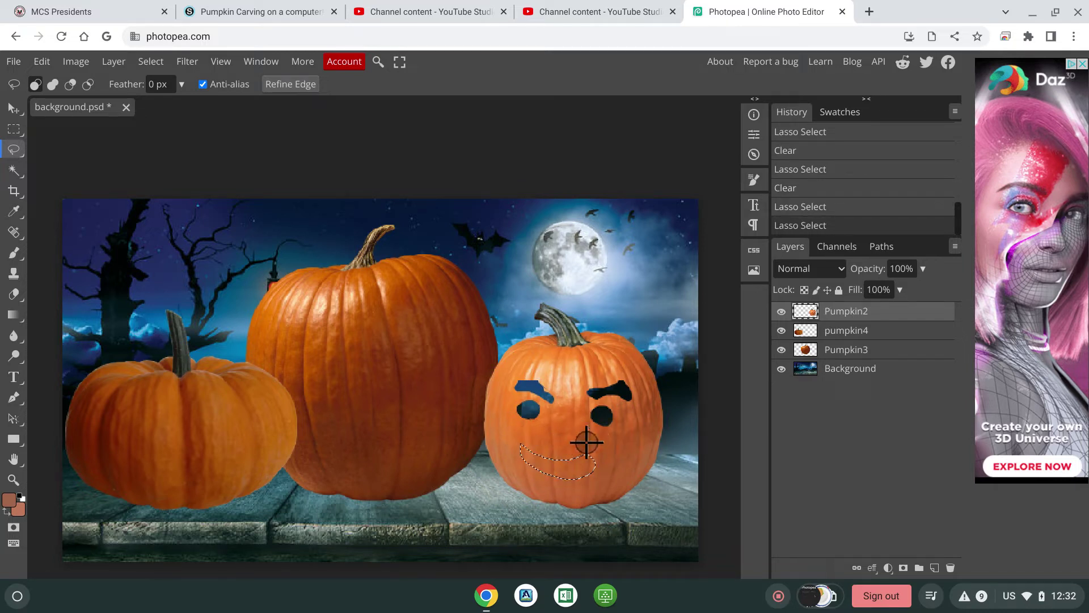
{"action": "key", "text": "Delete"}
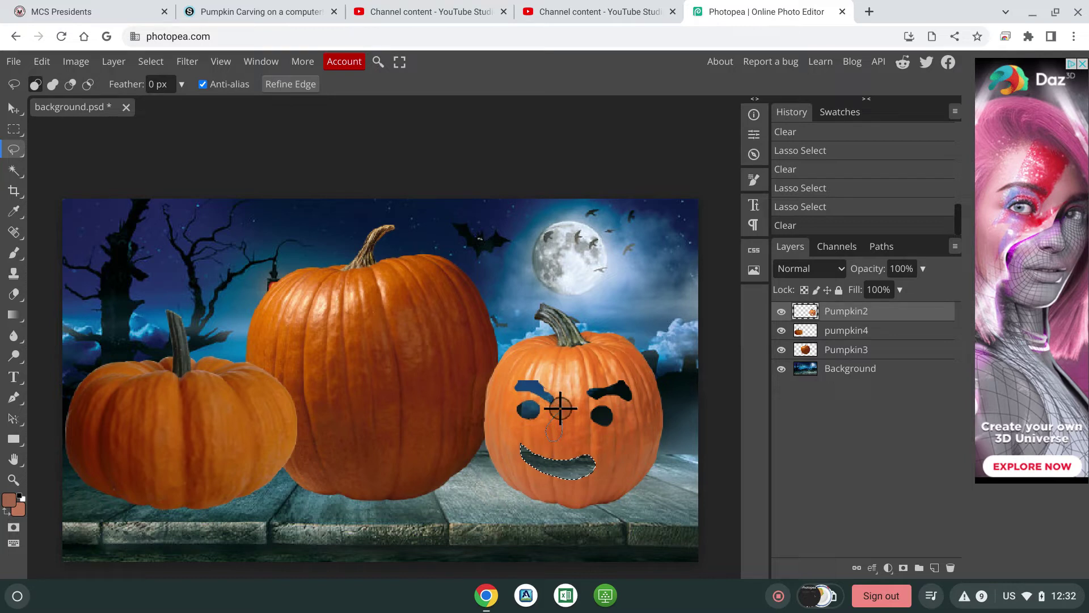
{"action": "left_click_drag", "start_coordinate": [560, 408], "coordinate": [560, 409]}
{"action": "key", "text": "Delete"}
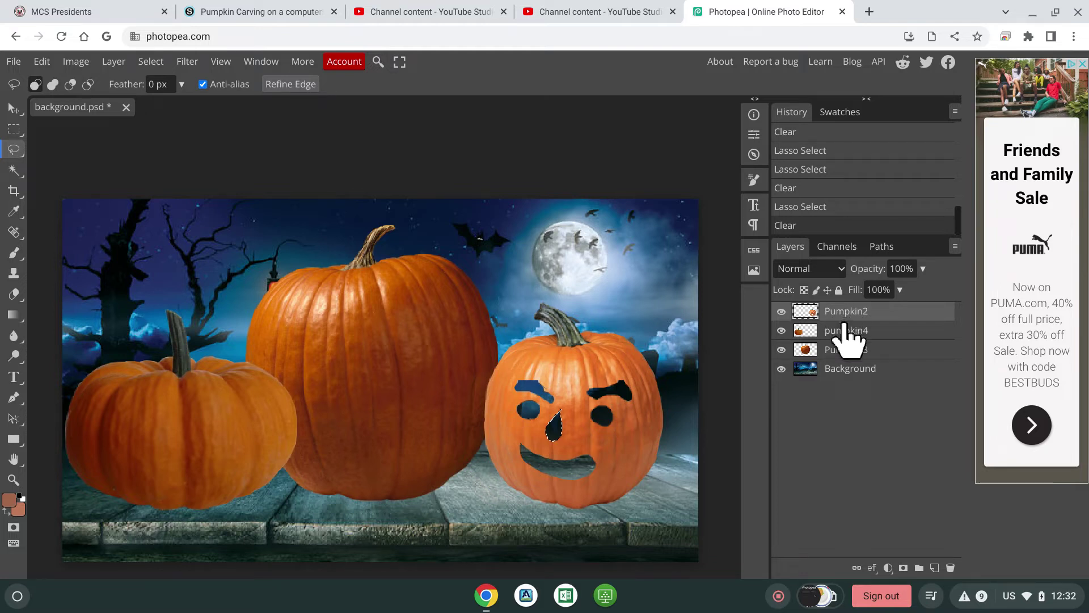
{"action": "left_click", "coordinate": [849, 350]}
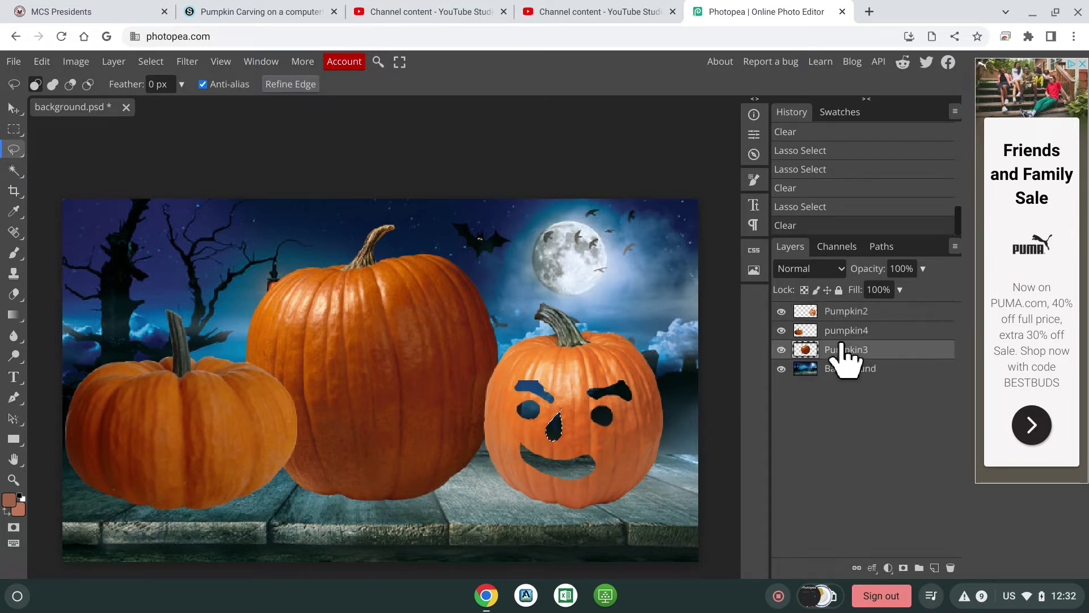
Confirm the Pumpkin3 layer by toggling its visibility, then cut out both eyebrows.
{"action": "left_click", "coordinate": [781, 350]}
{"action": "left_click", "coordinate": [782, 349]}
{"action": "left_click", "coordinate": [781, 350]}
{"action": "left_click", "coordinate": [781, 350]}
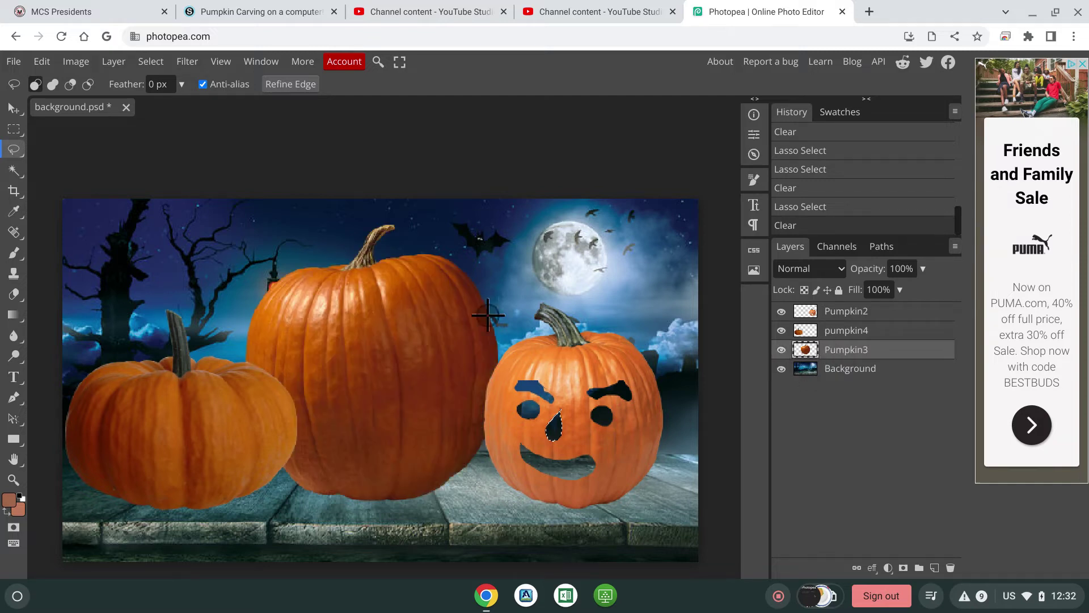
{"action": "mouse_move", "coordinate": [317, 318]}
{"action": "left_mouse_down"}
{"action": "mouse_move", "coordinate": [358, 331]}
{"action": "mouse_move", "coordinate": [322, 334]}
{"action": "mouse_move", "coordinate": [308, 324]}
{"action": "mouse_move", "coordinate": [317, 317]}
{"action": "left_mouse_up"}
{"action": "key", "text": "Delete"}
{"action": "mouse_move", "coordinate": [397, 342]}
{"action": "left_mouse_down"}
{"action": "mouse_move", "coordinate": [417, 307]}
{"action": "mouse_move", "coordinate": [424, 319]}
{"action": "mouse_move", "coordinate": [397, 343]}
{"action": "left_mouse_up"}
{"action": "key", "text": "Delete"}
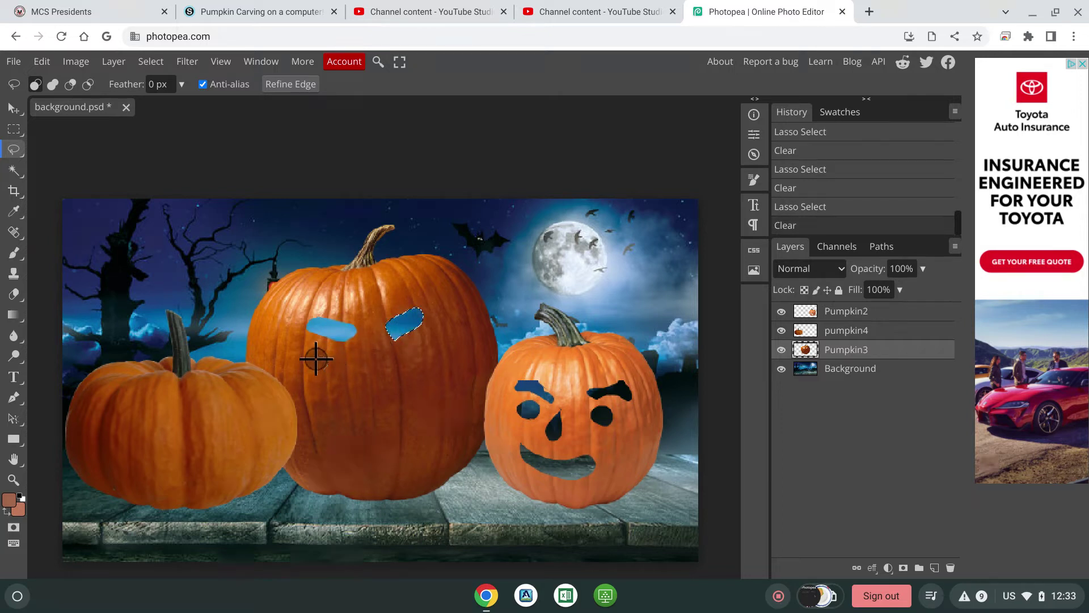
Cut out curved left and right eyes and a jagged-toothed mouth on the middle pumpkin.
{"action": "mouse_move", "coordinate": [315, 371]}
{"action": "left_mouse_down"}
{"action": "mouse_move", "coordinate": [296, 352]}
{"action": "mouse_move", "coordinate": [316, 341]}
{"action": "mouse_move", "coordinate": [340, 357]}
{"action": "mouse_move", "coordinate": [315, 371]}
{"action": "left_mouse_up"}
{"action": "key", "text": "Delete"}
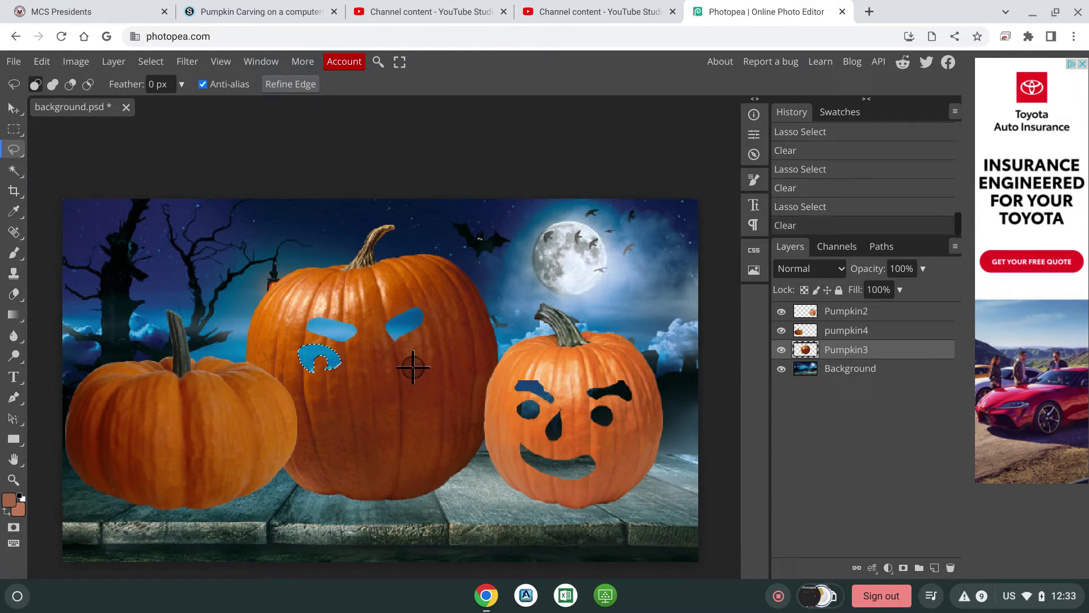
{"action": "mouse_move", "coordinate": [414, 368]}
{"action": "left_mouse_down"}
{"action": "mouse_move", "coordinate": [394, 359]}
{"action": "mouse_move", "coordinate": [409, 342]}
{"action": "mouse_move", "coordinate": [432, 350]}
{"action": "left_mouse_up"}
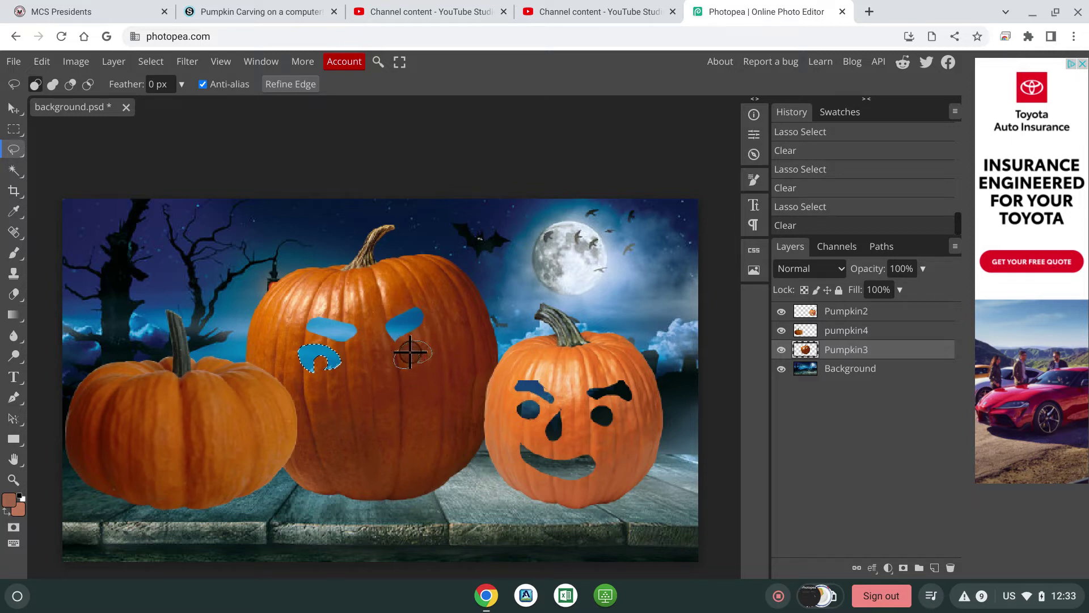
{"action": "mouse_move", "coordinate": [413, 365]}
{"action": "left_mouse_down"}
{"action": "mouse_move", "coordinate": [354, 401]}
{"action": "mouse_move", "coordinate": [378, 405]}
{"action": "mouse_move", "coordinate": [351, 412]}
{"action": "mouse_move", "coordinate": [369, 365]}
{"action": "left_mouse_up"}
{"action": "key", "text": "Delete"}
{"action": "key", "text": "Delete"}
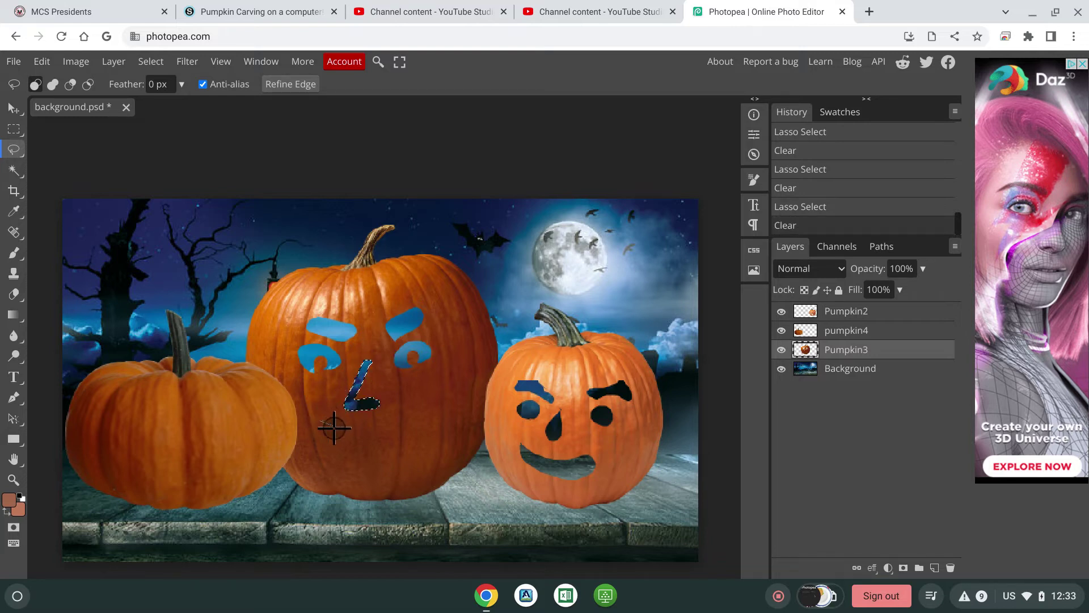
{"action": "mouse_move", "coordinate": [346, 430]}
{"action": "left_mouse_down"}
{"action": "mouse_move", "coordinate": [374, 422]}
{"action": "mouse_move", "coordinate": [390, 436]}
{"action": "mouse_move", "coordinate": [389, 422]}
{"action": "mouse_move", "coordinate": [430, 415]}
{"action": "mouse_move", "coordinate": [418, 443]}
{"action": "mouse_move", "coordinate": [379, 458]}
{"action": "mouse_move", "coordinate": [366, 459]}
{"action": "mouse_move", "coordinate": [365, 447]}
{"action": "mouse_move", "coordinate": [318, 452]}
{"action": "mouse_move", "coordinate": [318, 420]}
{"action": "left_mouse_up"}
{"action": "key", "text": "Delete"}
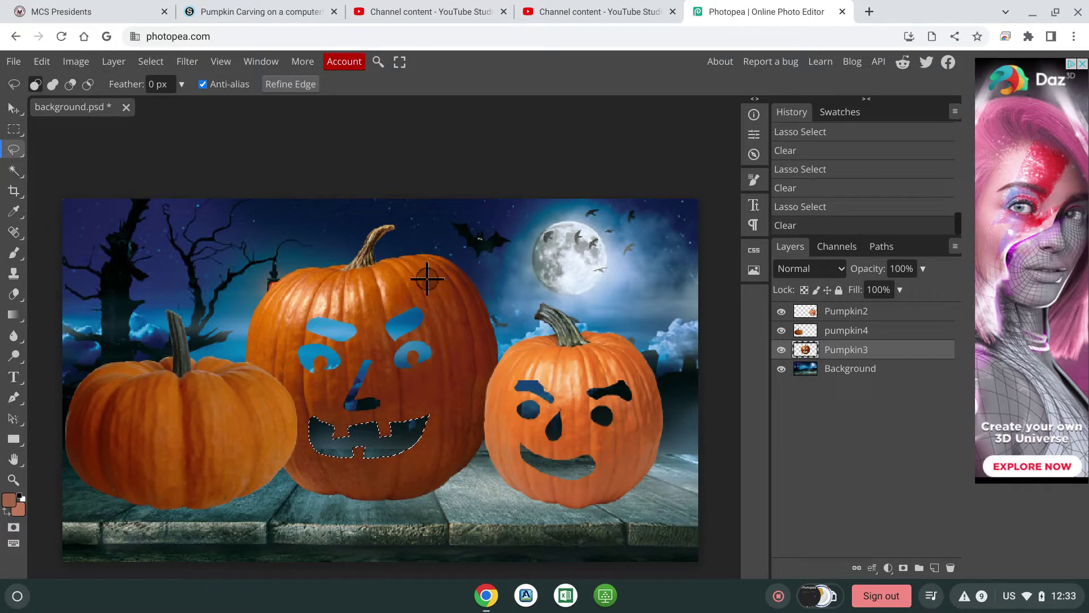
Cut a triangle eye into pumpkin4, outline its jagged mouth, then deselect.
{"action": "left_click", "coordinate": [852, 335]}
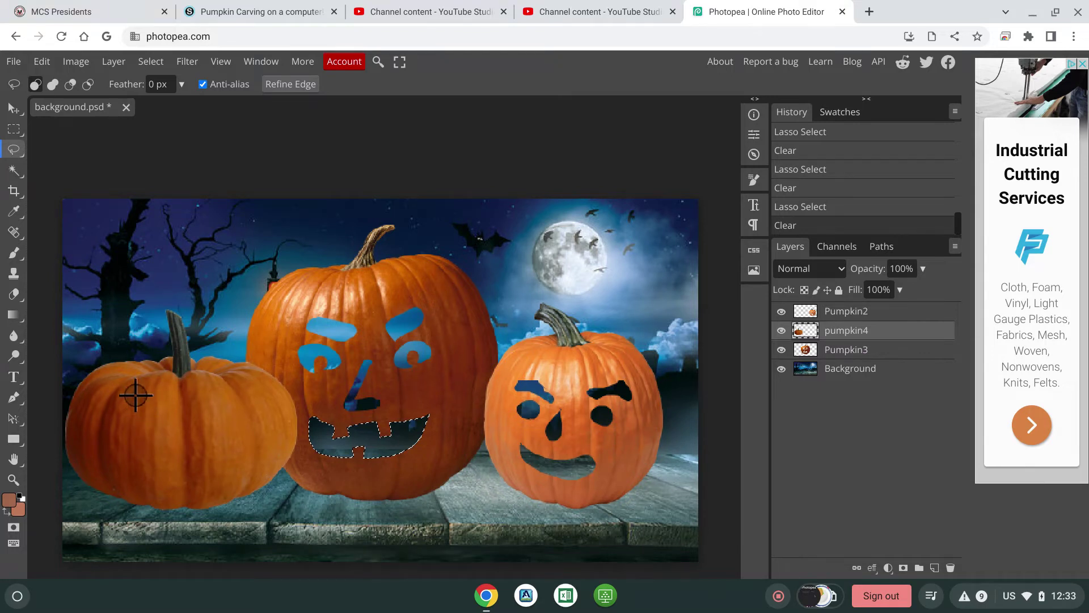
{"action": "mouse_move", "coordinate": [133, 428]}
{"action": "left_mouse_down"}
{"action": "mouse_move", "coordinate": [117, 428]}
{"action": "mouse_move", "coordinate": [142, 428]}
{"action": "mouse_move", "coordinate": [132, 404]}
{"action": "mouse_move", "coordinate": [121, 426]}
{"action": "mouse_move", "coordinate": [165, 416]}
{"action": "mouse_move", "coordinate": [178, 431]}
{"action": "mouse_move", "coordinate": [164, 442]}
{"action": "mouse_move", "coordinate": [231, 421]}
{"action": "mouse_move", "coordinate": [207, 396]}
{"action": "mouse_move", "coordinate": [194, 422]}
{"action": "left_mouse_up"}
{"action": "key", "text": "Delete"}
{"action": "key", "text": "Delete"}
{"action": "key", "text": "Delete"}
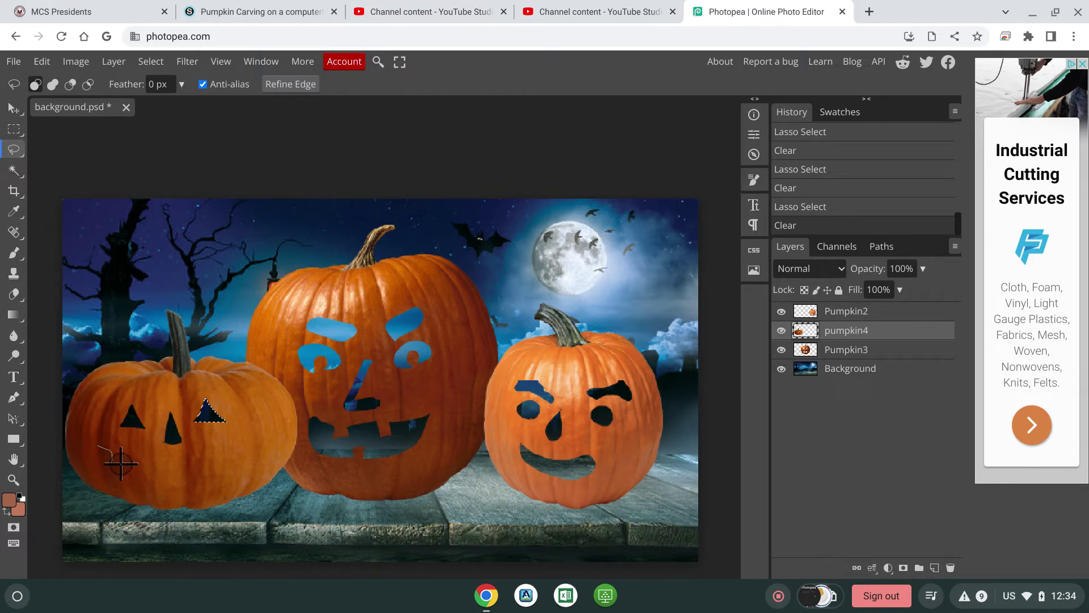
{"action": "mouse_move", "coordinate": [123, 456]}
{"action": "left_mouse_down"}
{"action": "mouse_move", "coordinate": [194, 454]}
{"action": "mouse_move", "coordinate": [195, 471]}
{"action": "mouse_move", "coordinate": [253, 454]}
{"action": "mouse_move", "coordinate": [203, 486]}
{"action": "mouse_move", "coordinate": [96, 447]}
{"action": "left_mouse_up"}
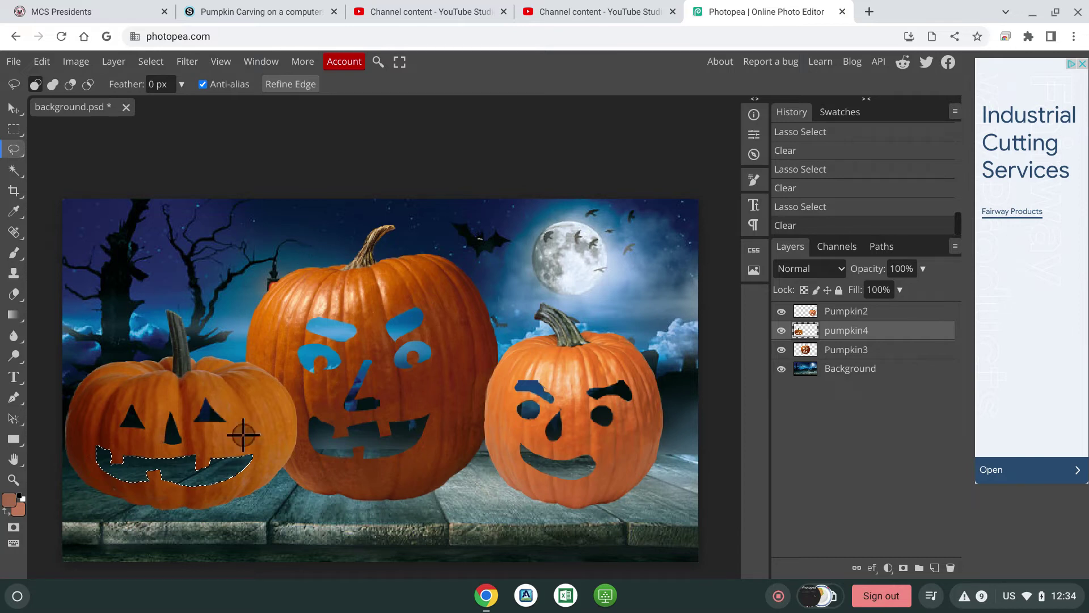
{"action": "left_click", "coordinate": [148, 63]}
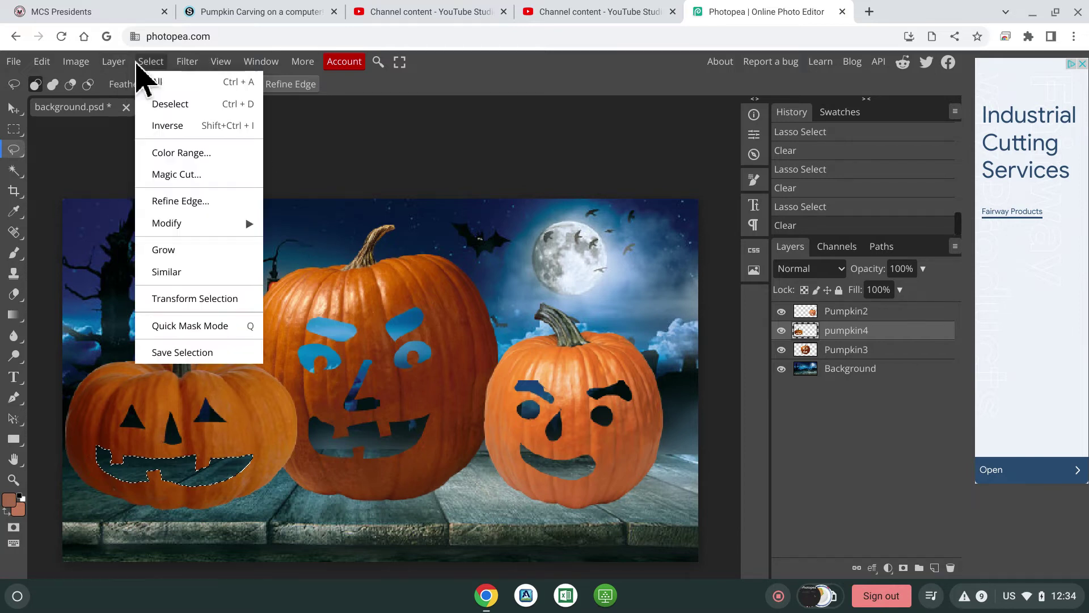
{"action": "left_click", "coordinate": [170, 105]}
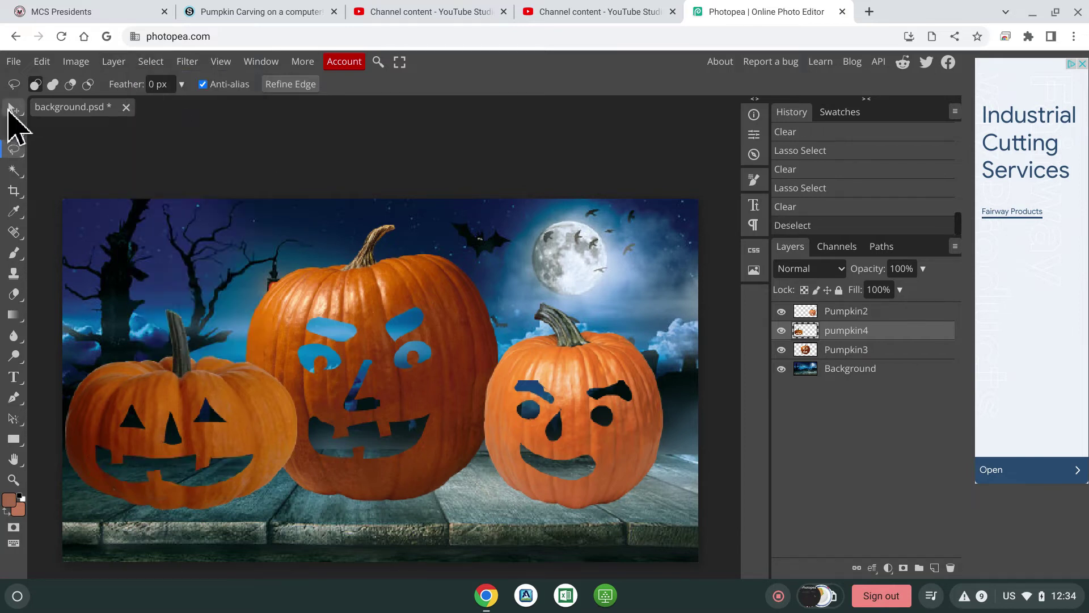
With Pumpkin2 selected, set the foreground colour to #ffd655 and switch to the Paint Bucket Tool.
{"action": "left_click", "coordinate": [13, 108]}
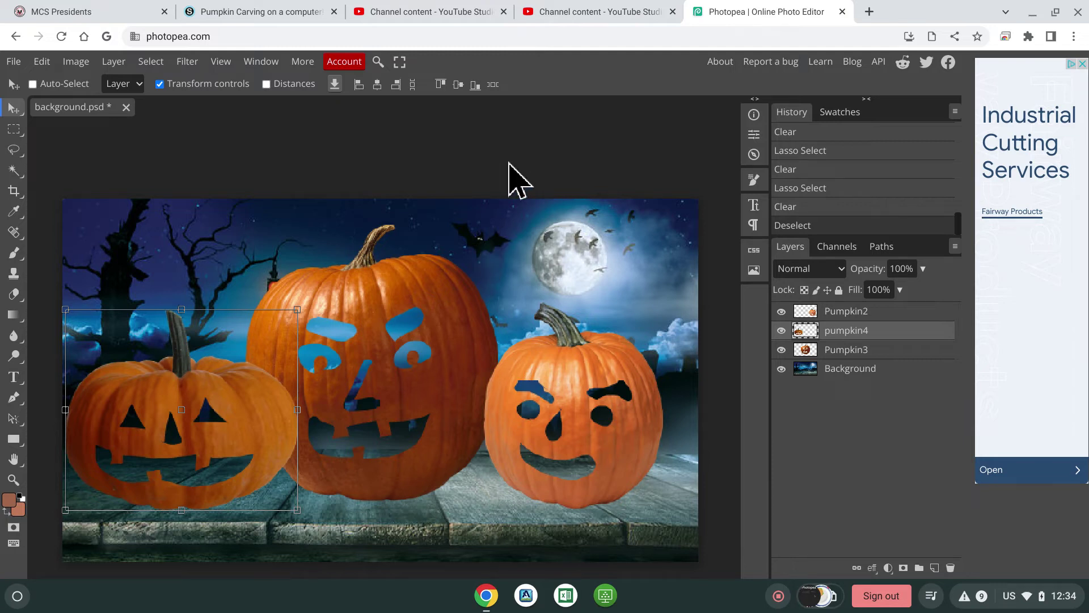
{"action": "left_click", "coordinate": [834, 312]}
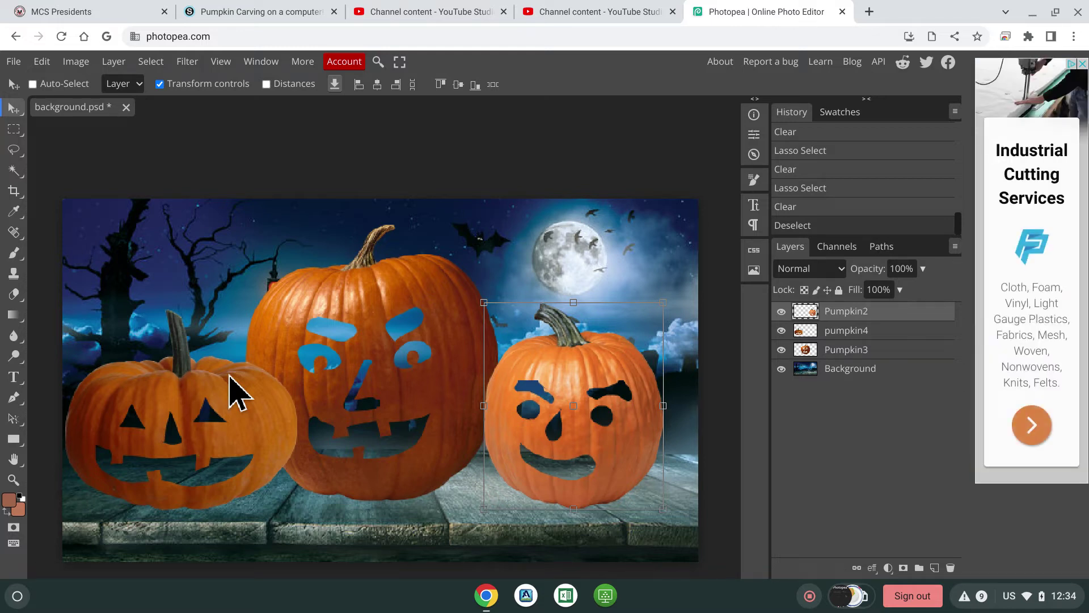
{"action": "left_click", "coordinate": [8, 497]}
{"action": "left_click", "coordinate": [290, 344]}
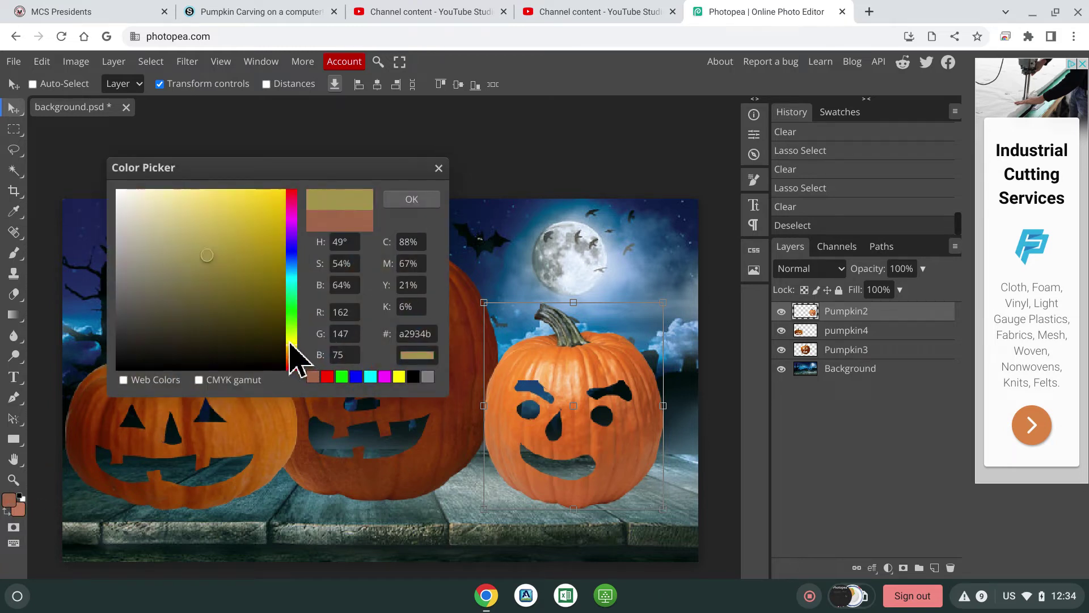
{"action": "mouse_move", "coordinate": [253, 238]}
{"action": "left_mouse_down"}
{"action": "mouse_move", "coordinate": [209, 193]}
{"action": "mouse_move", "coordinate": [234, 189]}
{"action": "mouse_move", "coordinate": [228, 182]}
{"action": "left_mouse_up"}
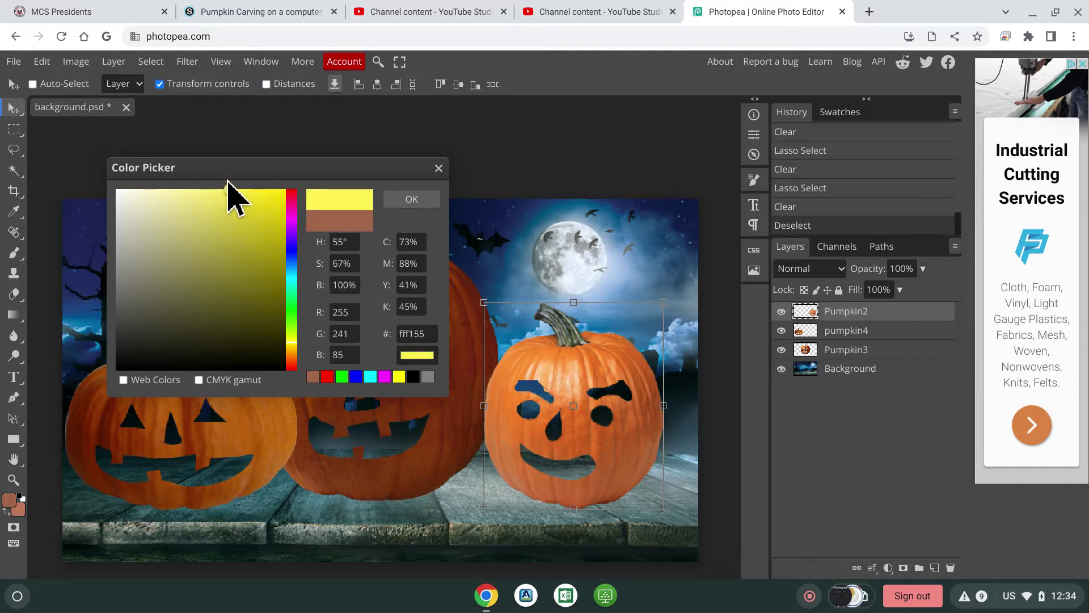
{"action": "left_click", "coordinate": [292, 348]}
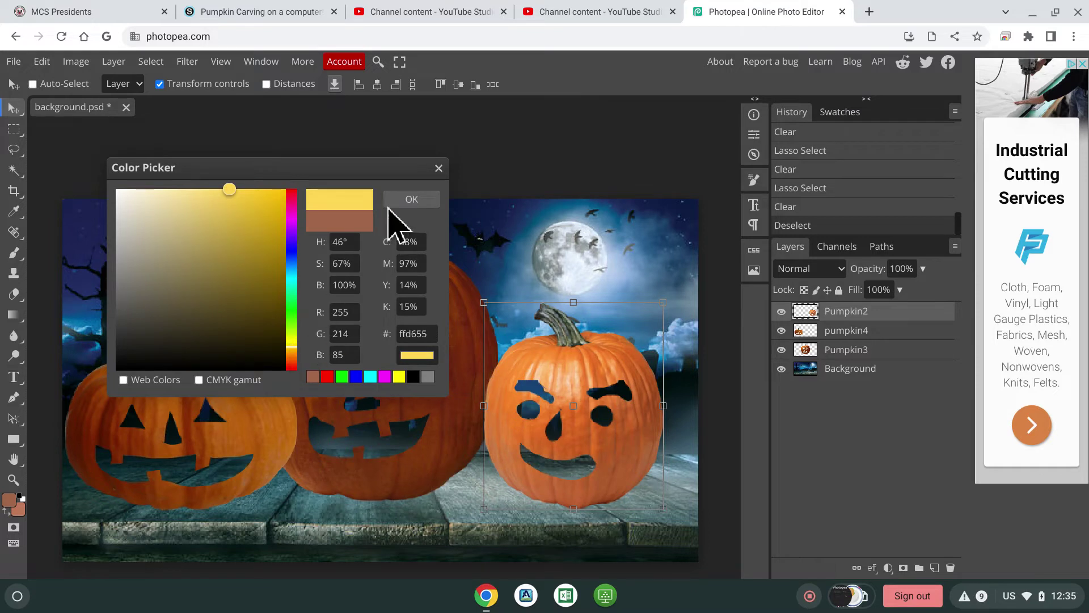
{"action": "left_click", "coordinate": [399, 201]}
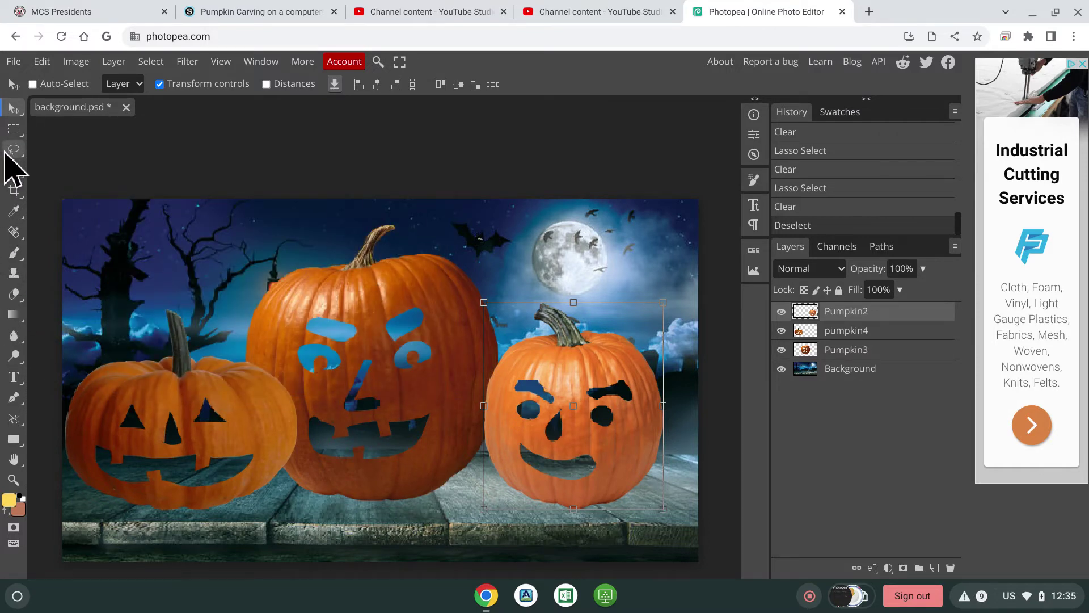
{"action": "right_click", "coordinate": [12, 318]}
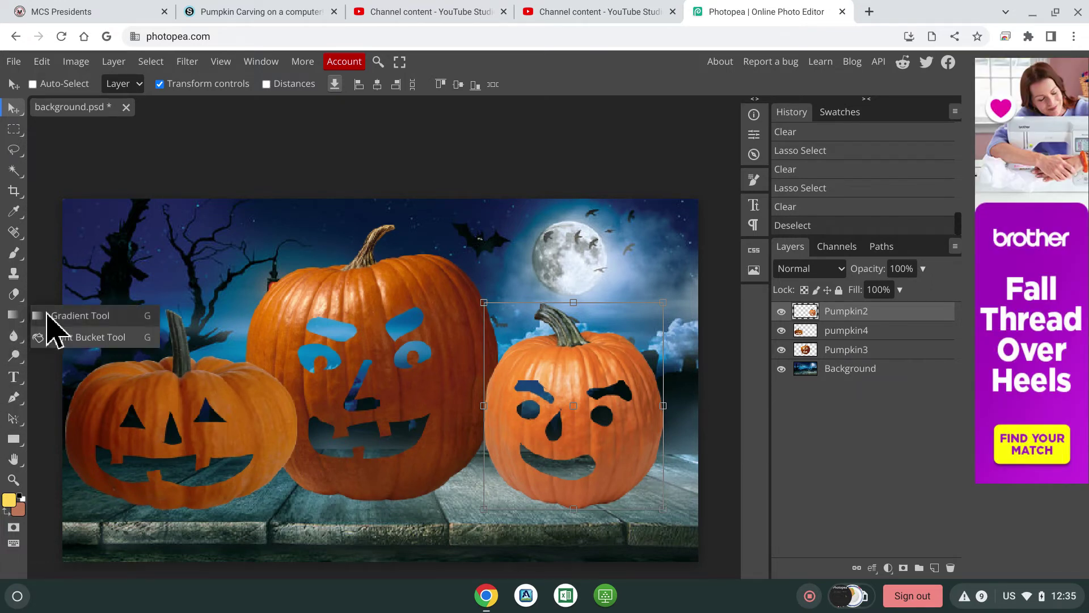
{"action": "left_click", "coordinate": [67, 338]}
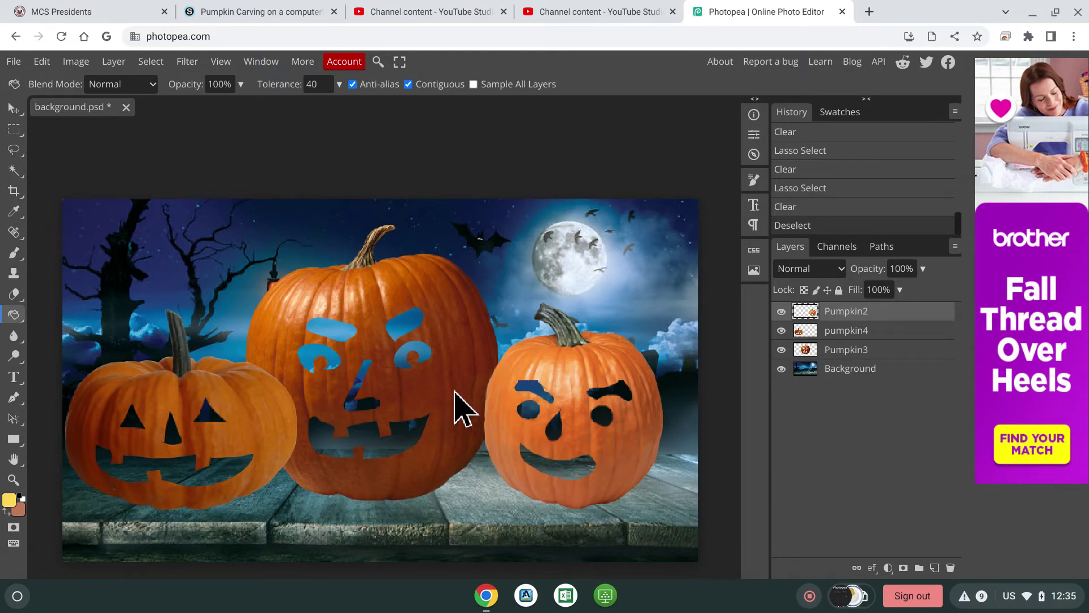
Undo a stray yellow fill, select Pumpkin3 and clear the leftover selection.
{"action": "left_click", "coordinate": [399, 329]}
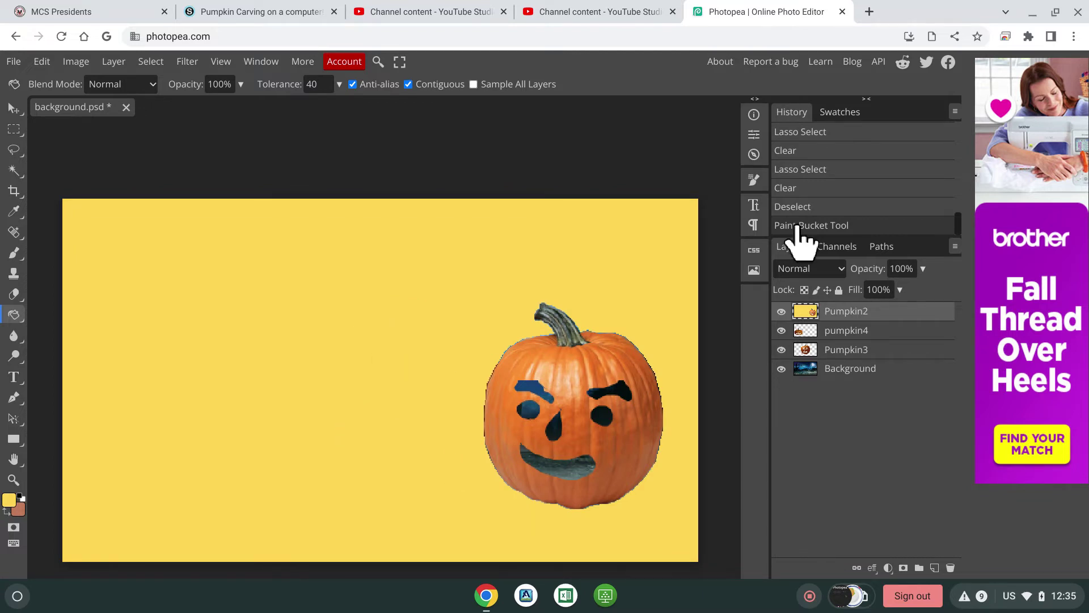
{"action": "left_click", "coordinate": [803, 190]}
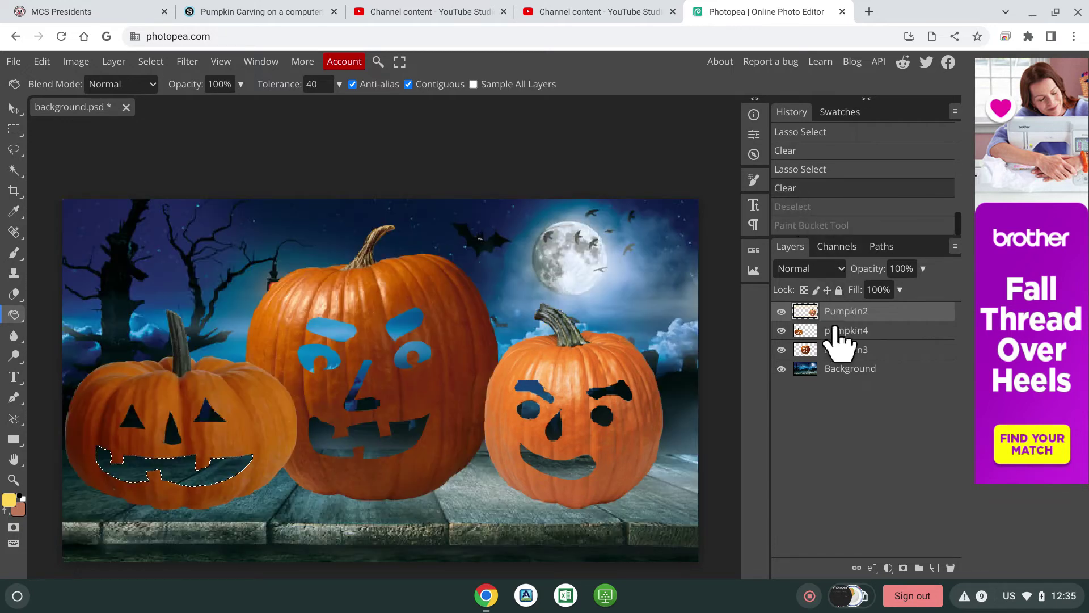
{"action": "left_click", "coordinate": [836, 351]}
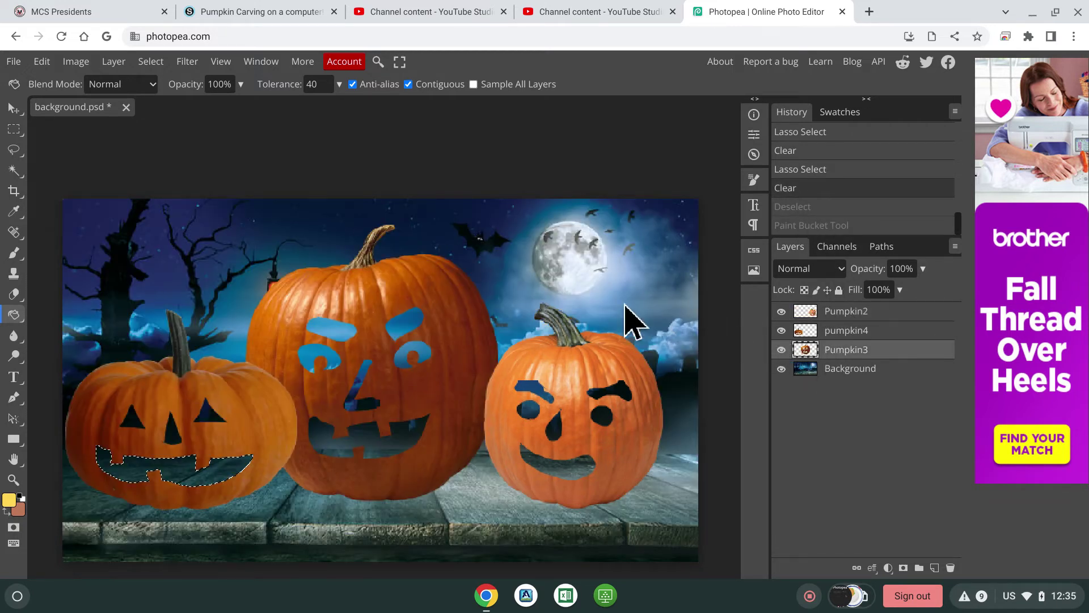
{"action": "left_click", "coordinate": [151, 62]}
{"action": "left_click", "coordinate": [165, 101]}
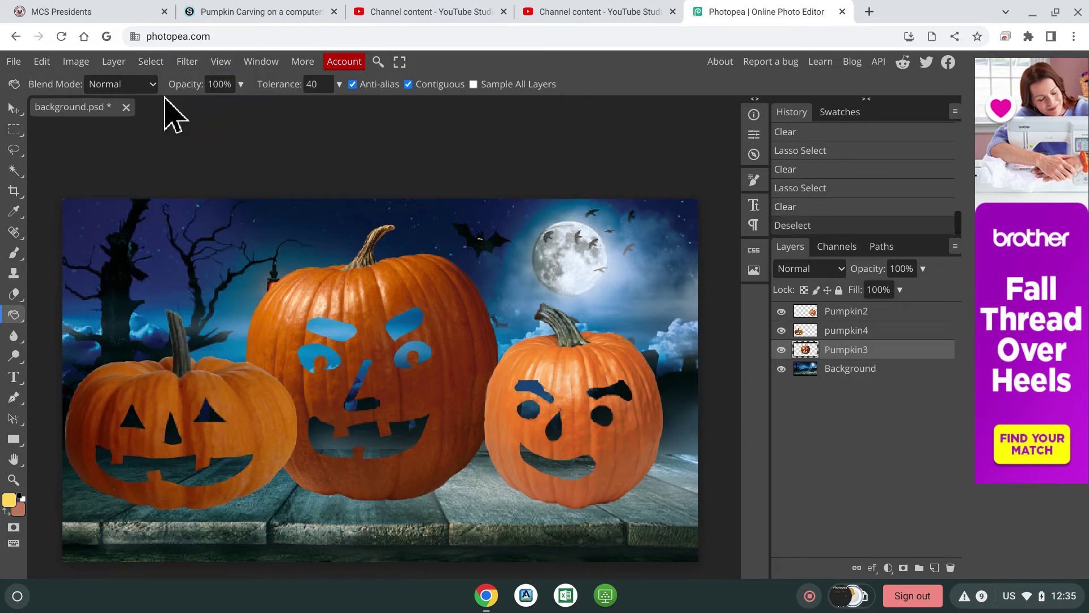
Bucket-fill the middle pumpkin's brows, eyes, nose and mouth yellow, undoing the accidental body fill.
{"action": "left_click", "coordinate": [412, 322]}
{"action": "left_click", "coordinate": [324, 332]}
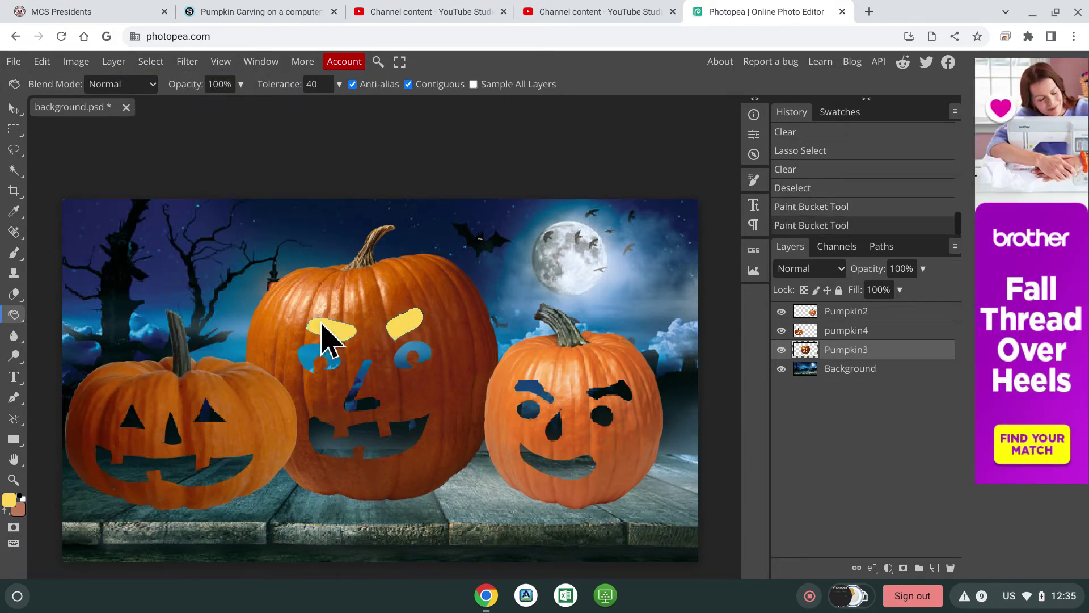
{"action": "left_click", "coordinate": [331, 360]}
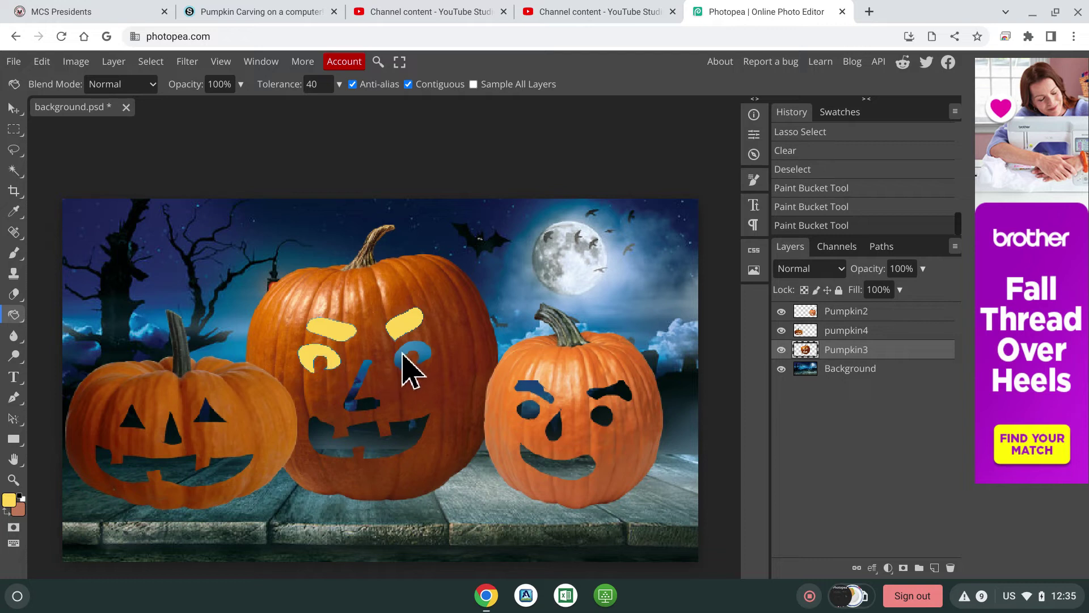
{"action": "left_click", "coordinate": [403, 354]}
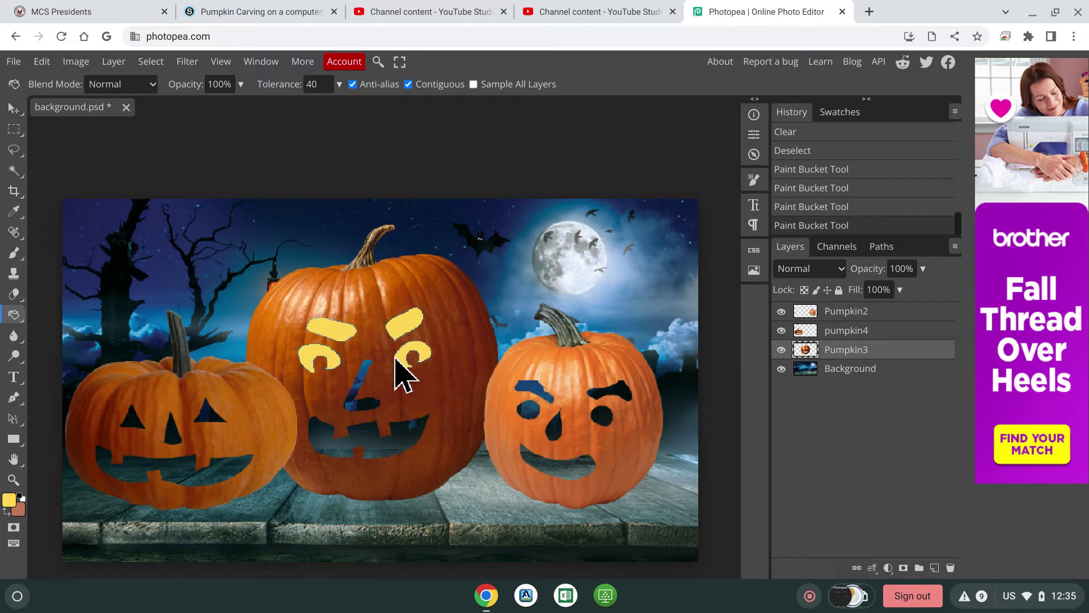
{"action": "left_click", "coordinate": [354, 418]}
{"action": "left_click", "coordinate": [364, 424]}
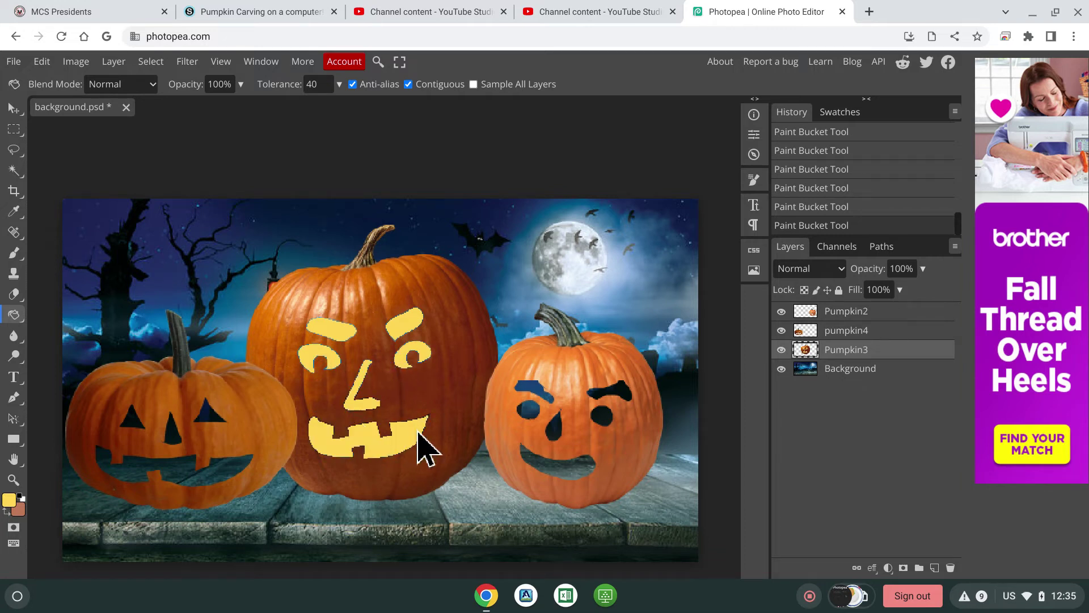
{"action": "left_click", "coordinate": [441, 309]}
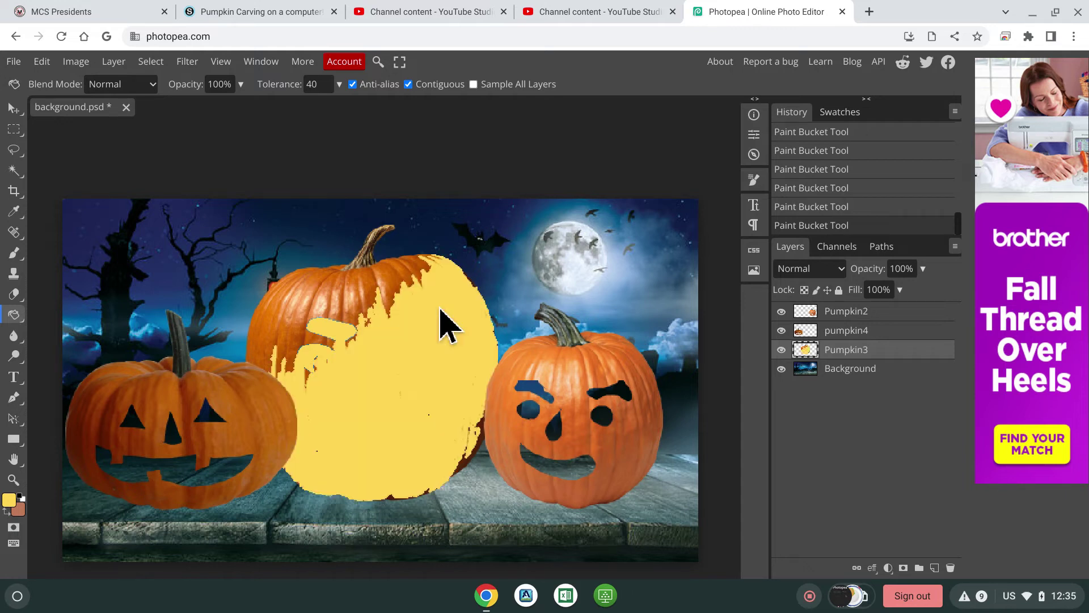
{"action": "left_click", "coordinate": [802, 206]}
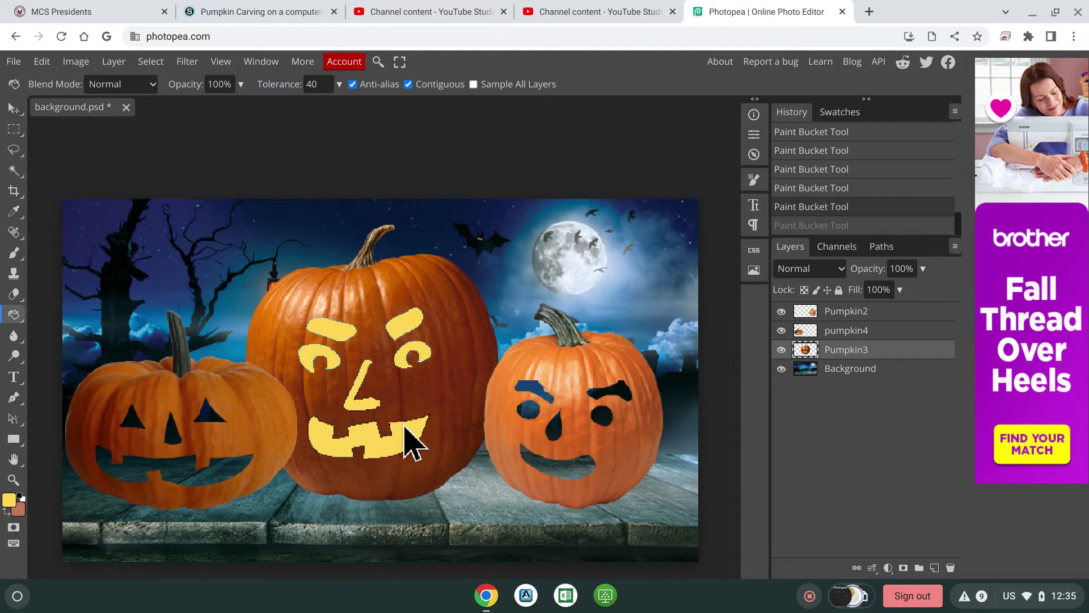
{"action": "left_click", "coordinate": [860, 331]}
{"action": "left_click", "coordinate": [863, 313]}
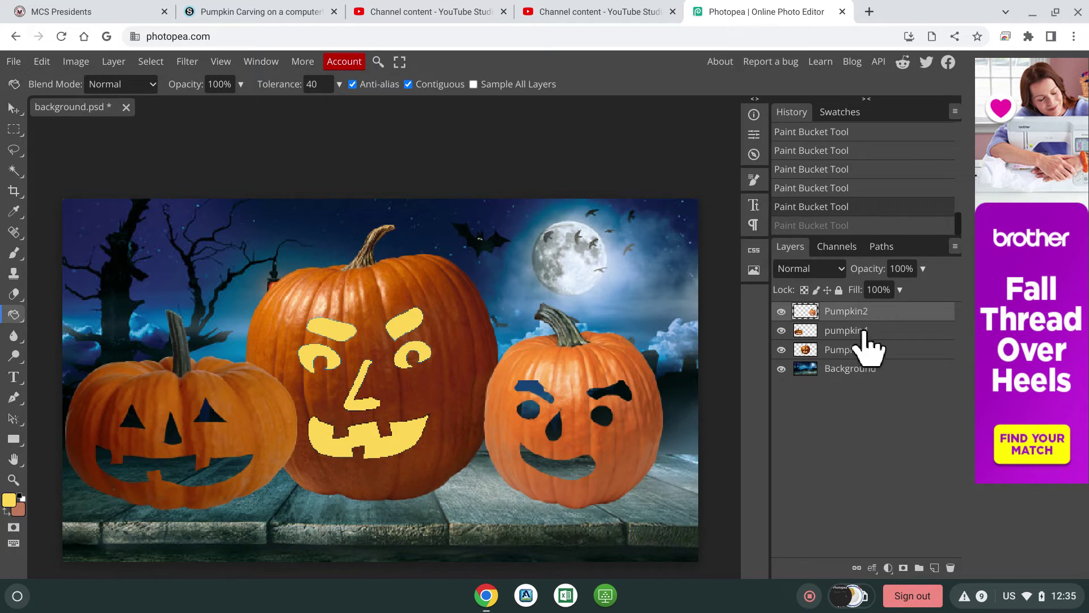
Add Layer 1 beneath Pumpkin2 and pick the Brush tool at 127 px.
{"action": "left_click", "coordinate": [935, 567]}
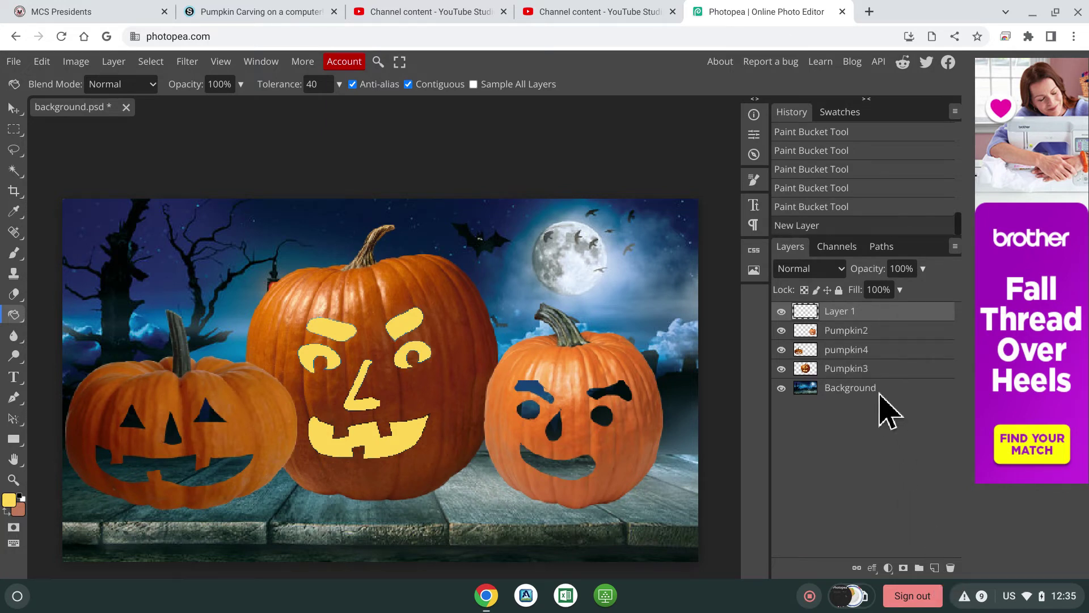
{"action": "left_click_drag", "start_coordinate": [843, 310], "coordinate": [848, 350]}
{"action": "left_click", "coordinate": [852, 312]}
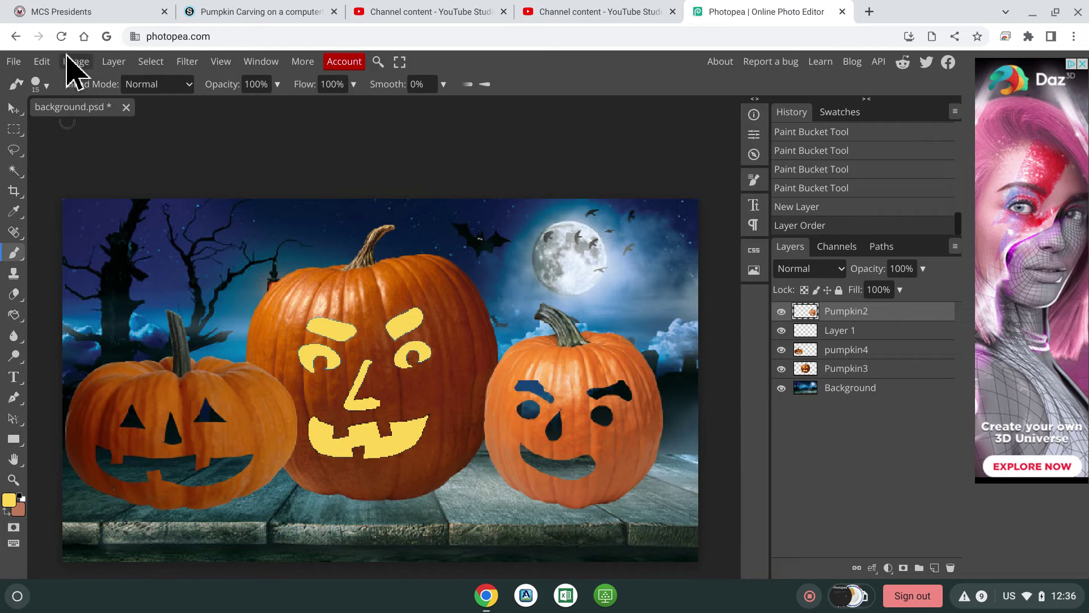
{"action": "left_click", "coordinate": [39, 85]}
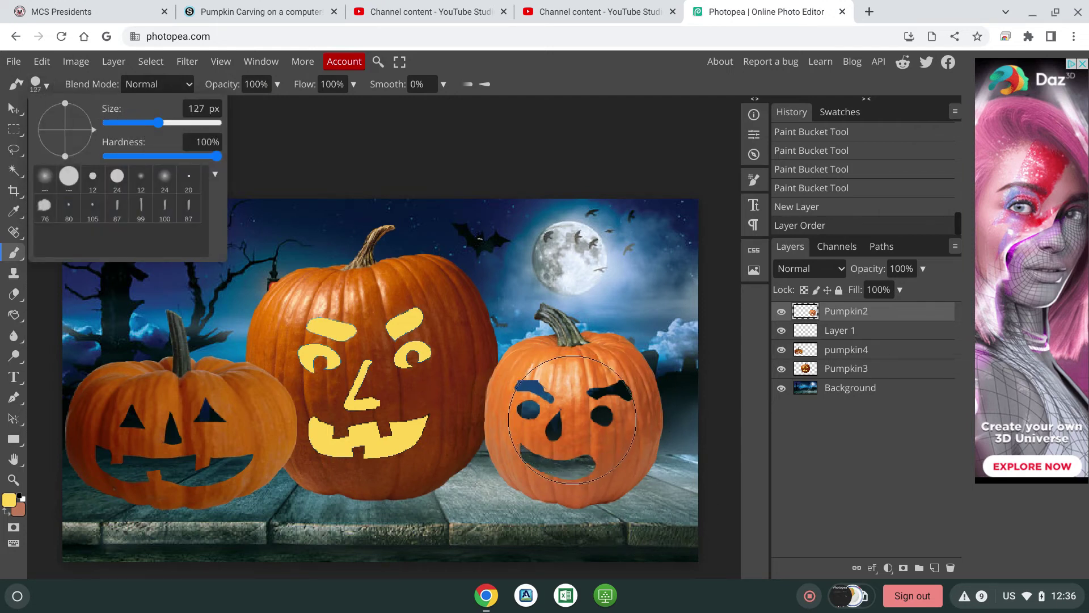
Paint yellow on Layer 1 behind the right pumpkin's eyes, nose and mouth.
{"action": "left_click_drag", "start_coordinate": [569, 426], "coordinate": [579, 432]}
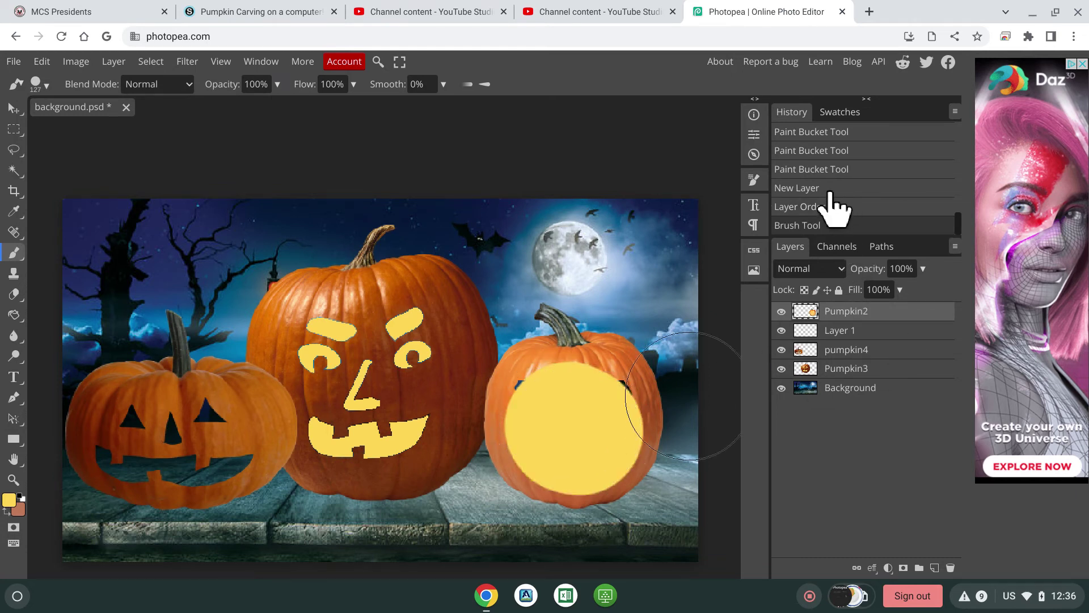
{"action": "left_click", "coordinate": [827, 207]}
{"action": "left_click", "coordinate": [844, 331]}
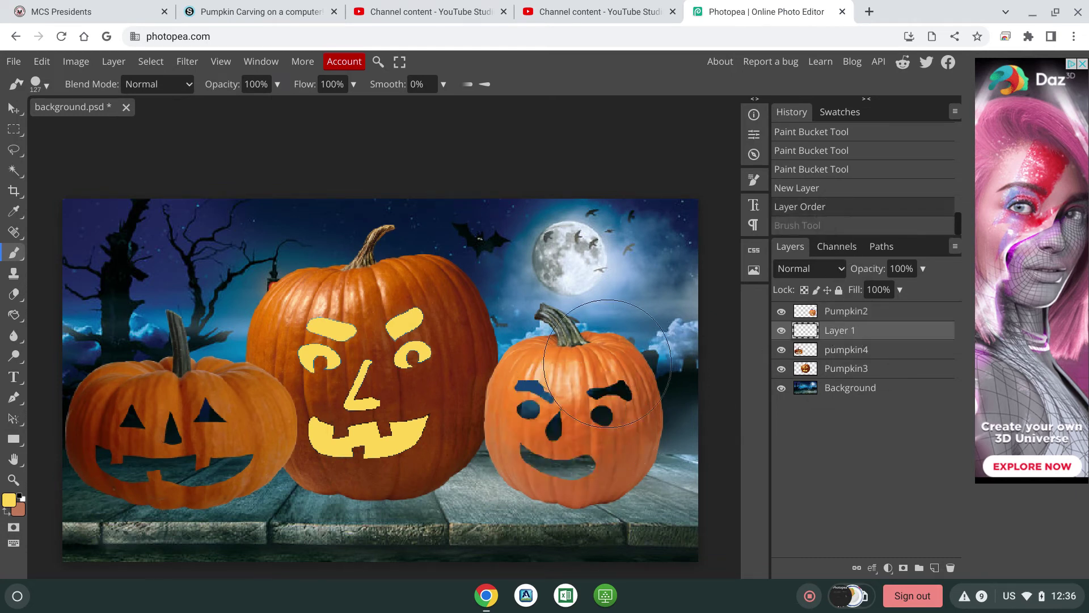
{"action": "mouse_move", "coordinate": [566, 427]}
{"action": "left_mouse_down"}
{"action": "mouse_move", "coordinate": [545, 431]}
{"action": "mouse_move", "coordinate": [620, 390]}
{"action": "left_mouse_up"}
{"action": "left_click", "coordinate": [620, 391]}
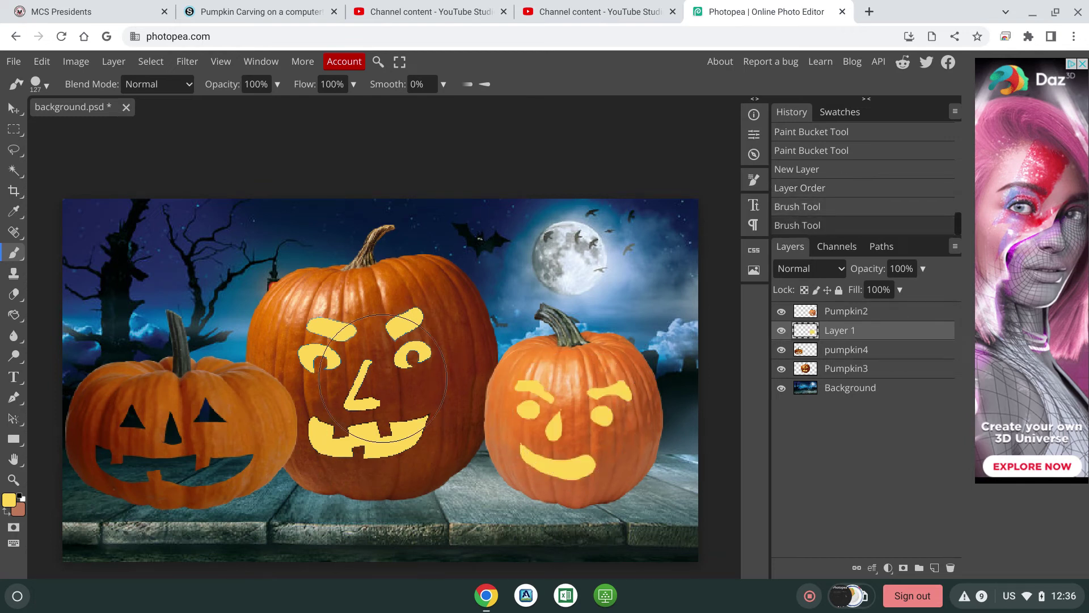
{"action": "left_click", "coordinate": [46, 84]}
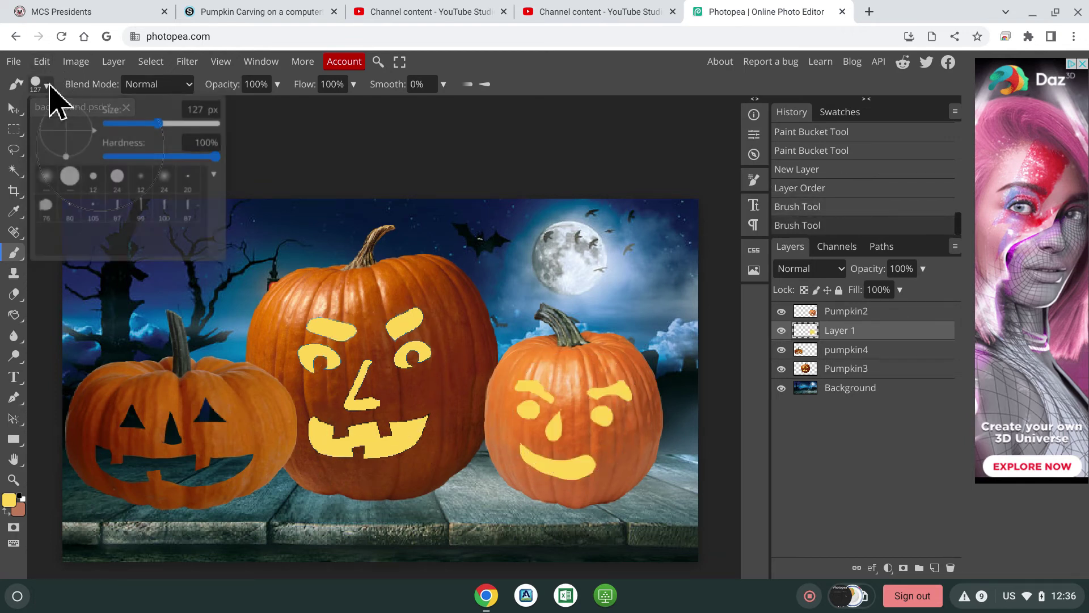
Choose a soft-edged 10 px brush tip and set the paint colour to a darker tan.
{"action": "left_click", "coordinate": [125, 123]}
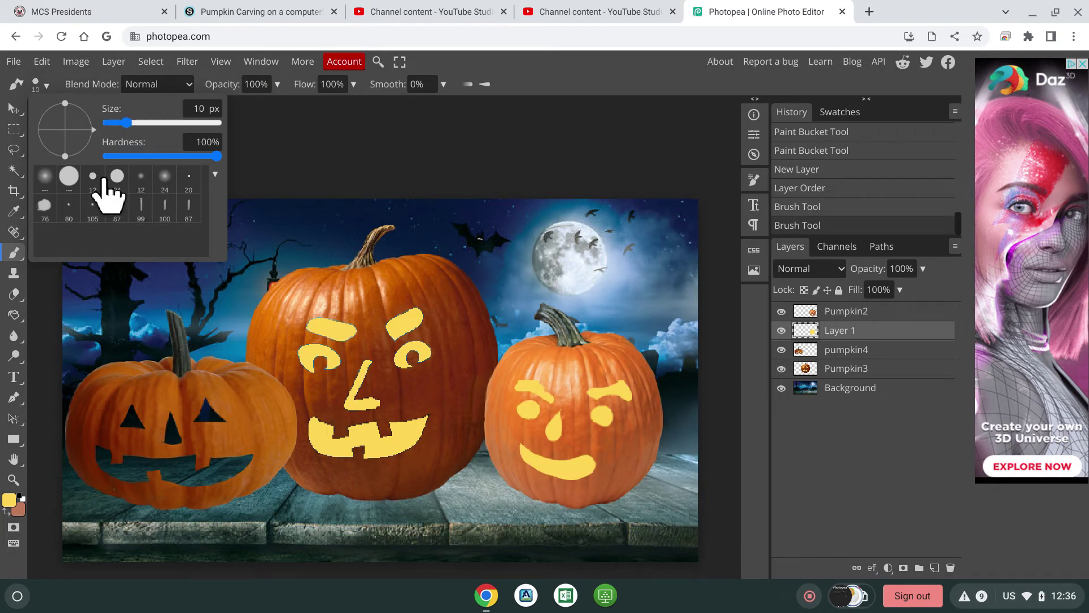
{"action": "left_click", "coordinate": [45, 177]}
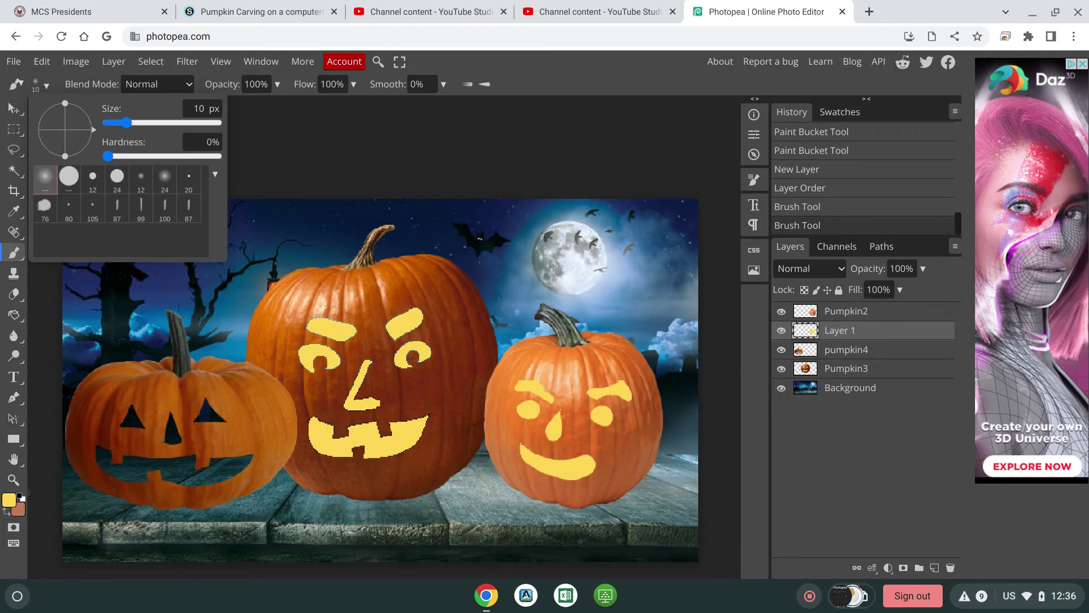
{"action": "left_click", "coordinate": [9, 500]}
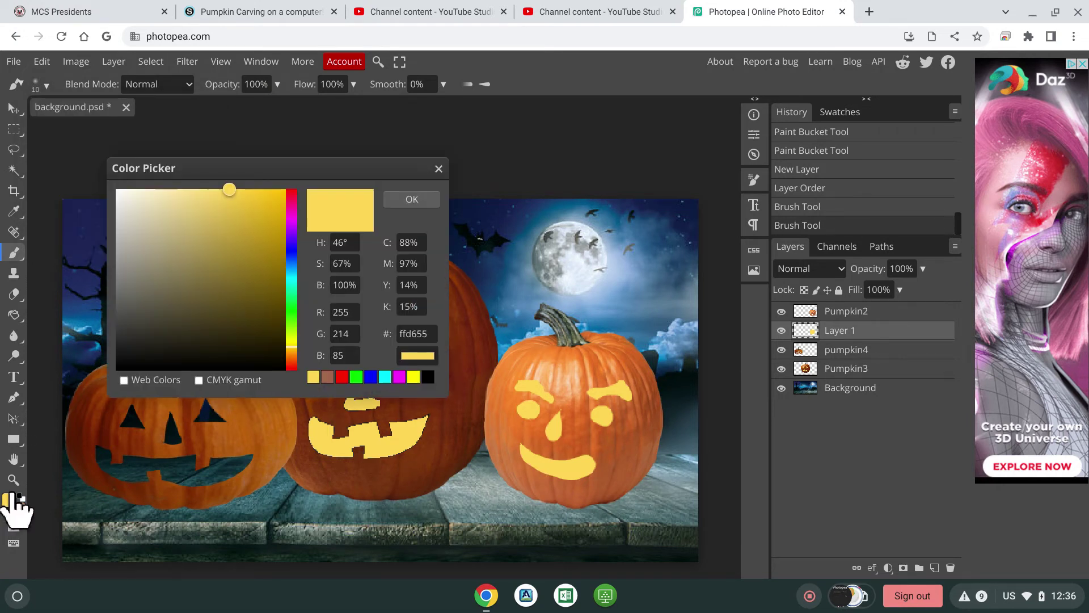
{"action": "left_click", "coordinate": [222, 244]}
{"action": "left_click", "coordinate": [410, 200]}
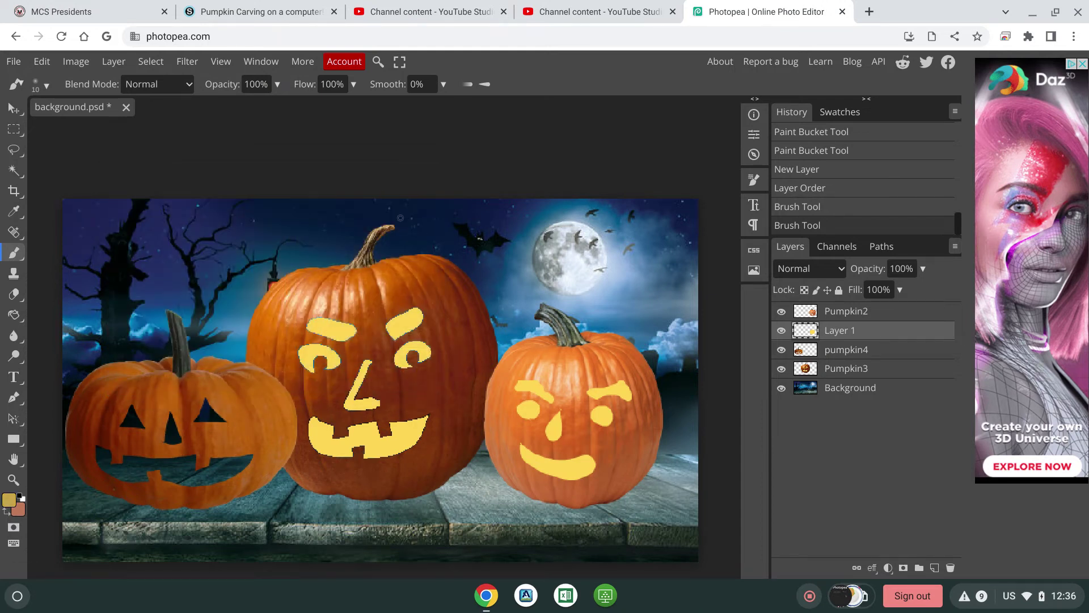
Enlarge the brush to 69 px and undo the trial strokes on the right pumpkin.
{"action": "left_click", "coordinate": [45, 86]}
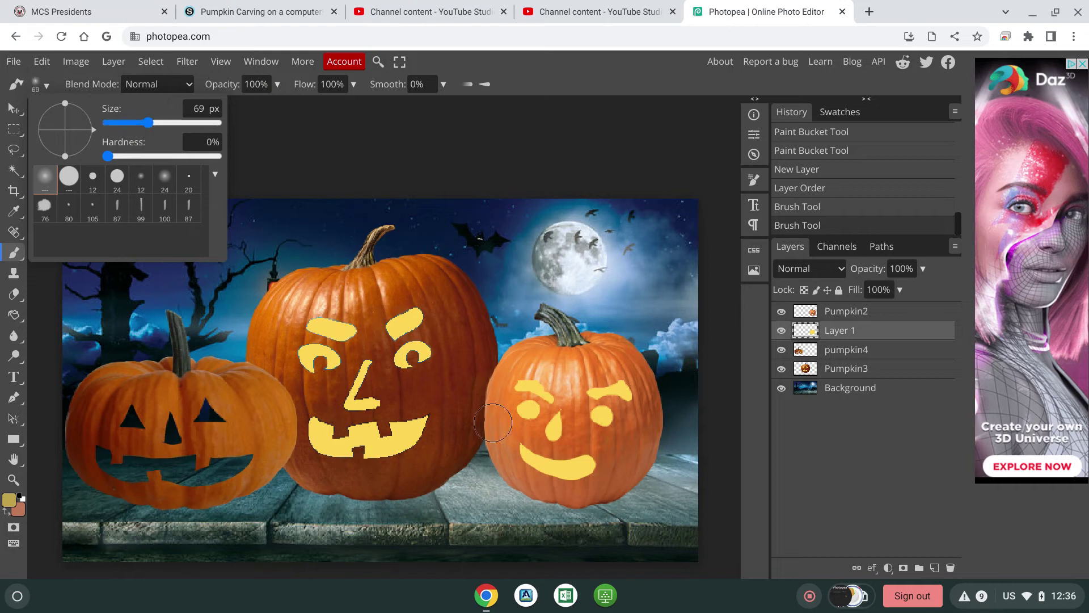
{"action": "left_click", "coordinate": [584, 442]}
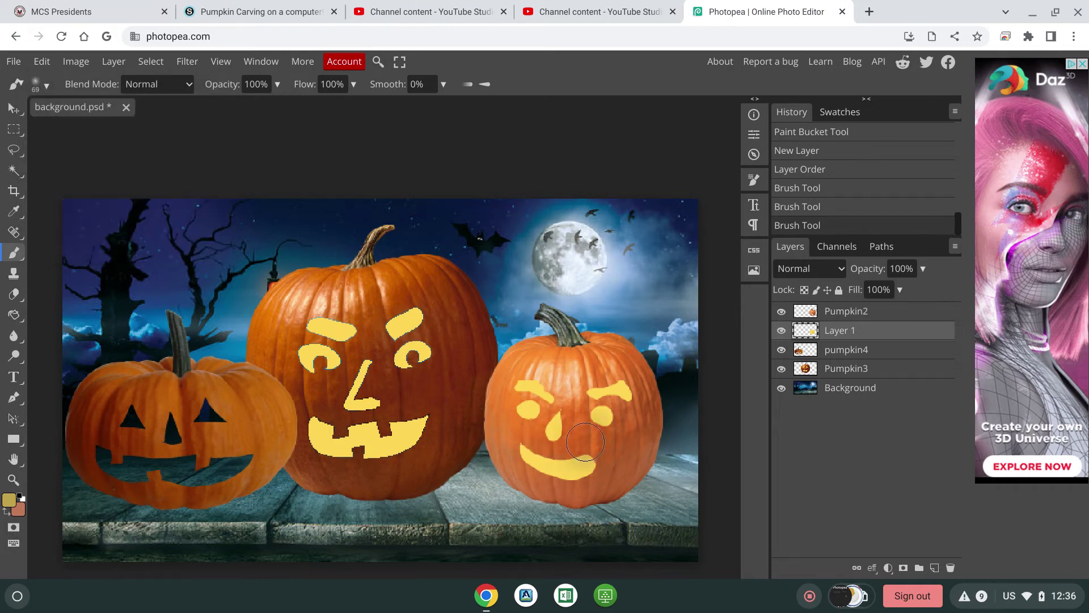
{"action": "left_click_drag", "start_coordinate": [505, 432], "coordinate": [502, 428]}
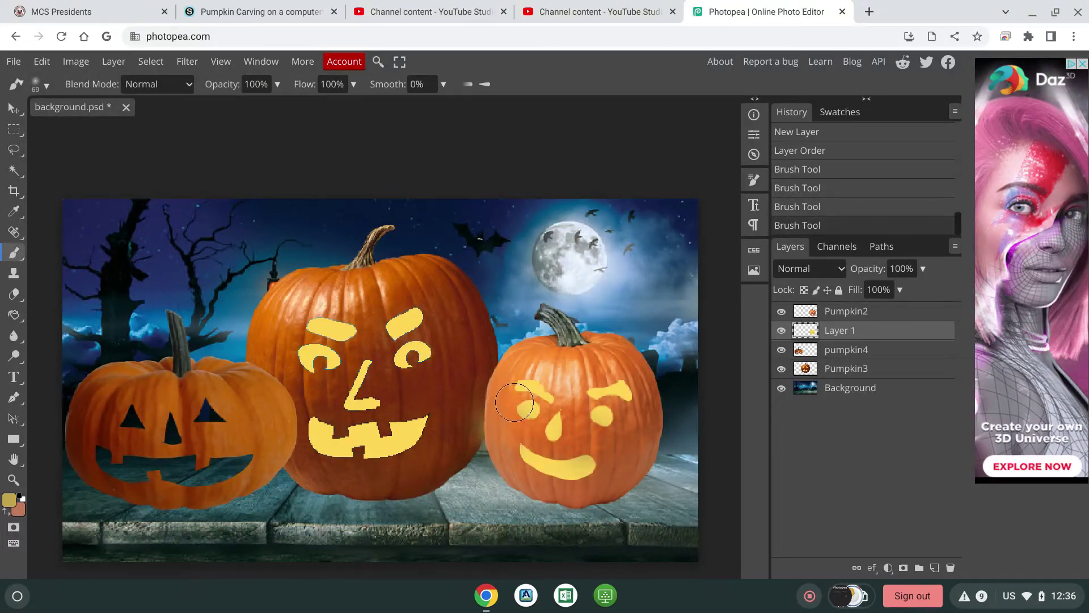
{"action": "left_click", "coordinate": [826, 209]}
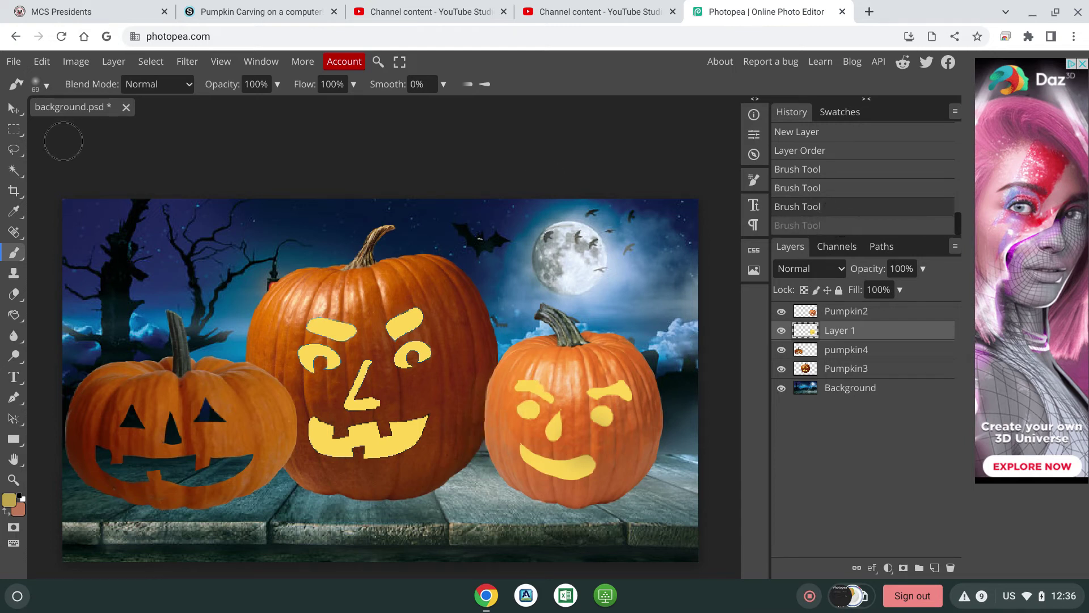
{"action": "left_click", "coordinate": [829, 189]}
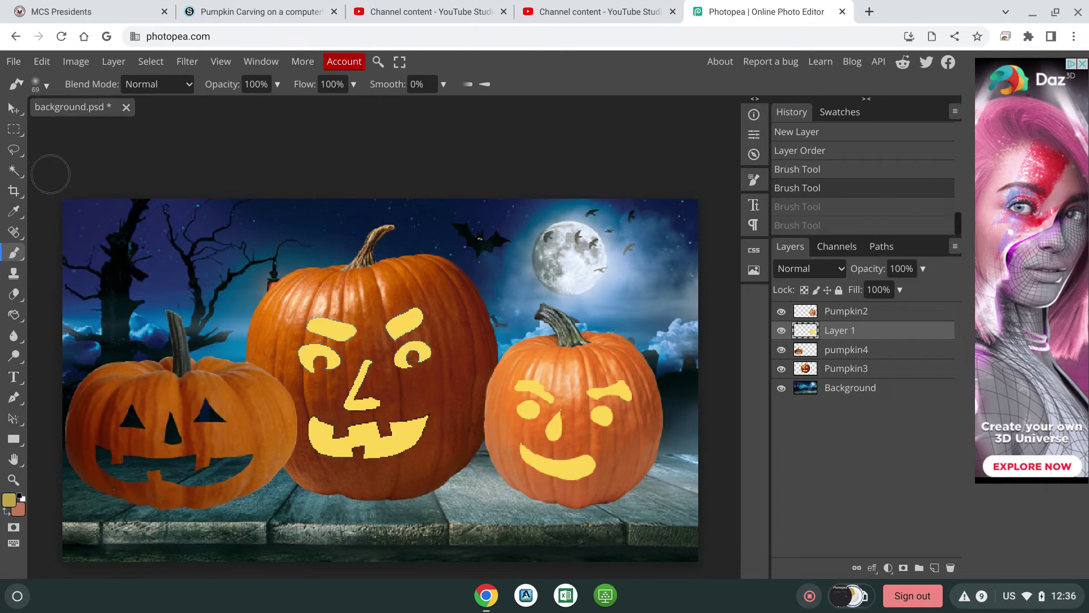
{"action": "left_click", "coordinate": [17, 172]}
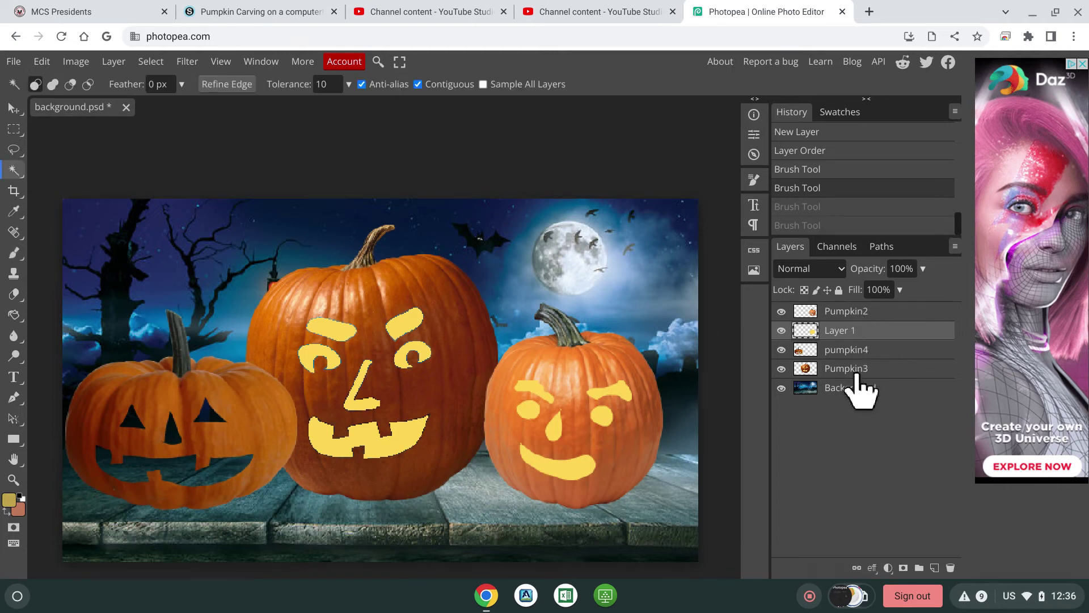
On layer pumpkin4, Magic Wand-select the left pumpkin's two eyes, nose and mouth.
{"action": "left_click", "coordinate": [860, 351]}
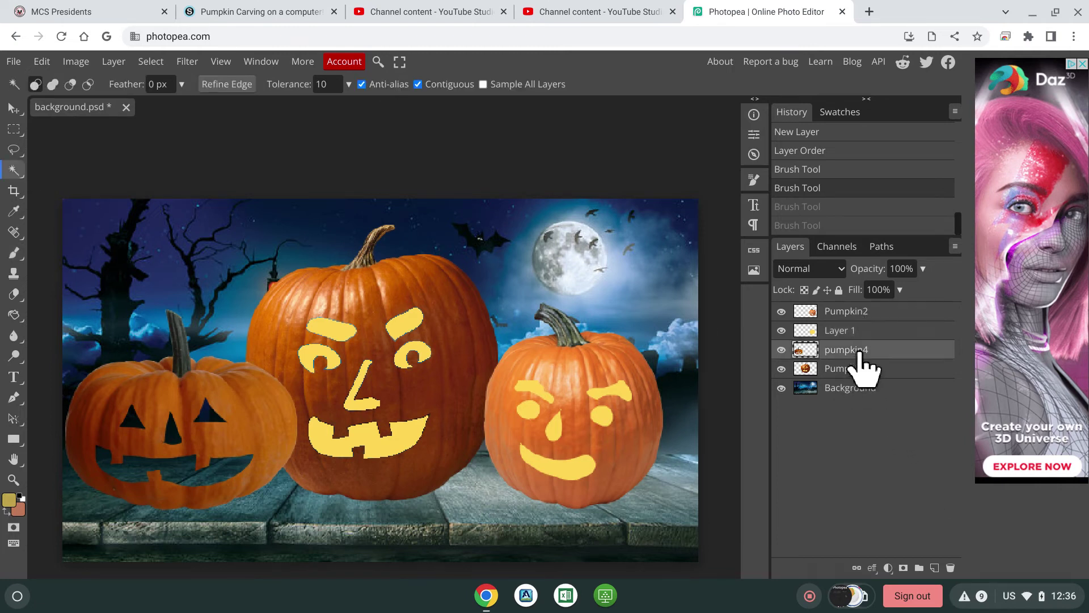
{"action": "left_click", "coordinate": [126, 422]}
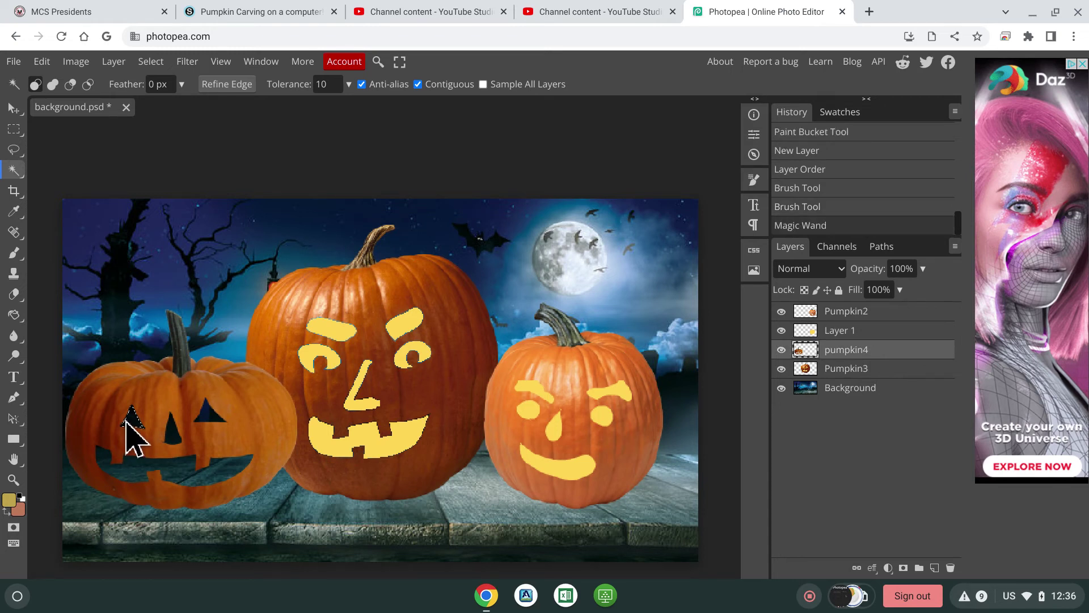
{"action": "left_click", "coordinate": [170, 430]}
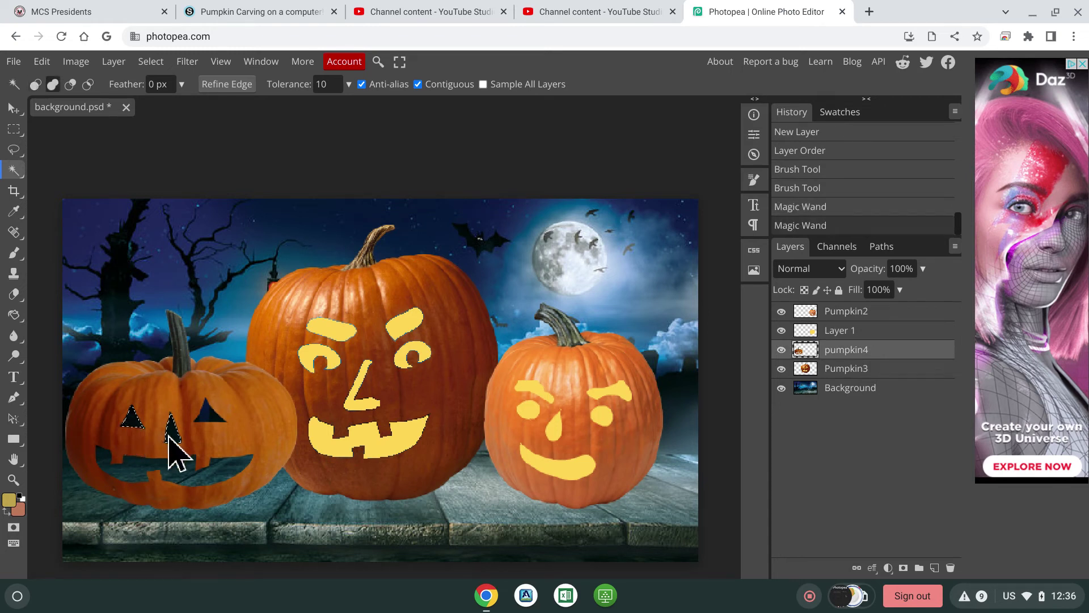
{"action": "left_click", "coordinate": [207, 413]}
{"action": "left_click", "coordinate": [220, 469]}
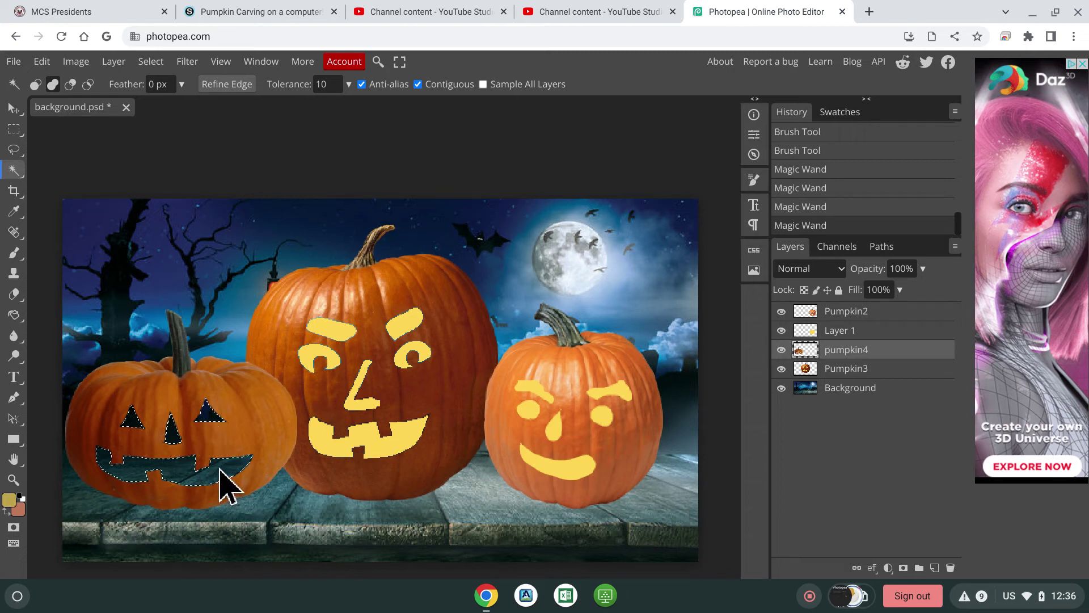
Brush tan-yellow over the selected mouth, eyes and nose of the left pumpkin.
{"action": "left_click", "coordinate": [16, 251]}
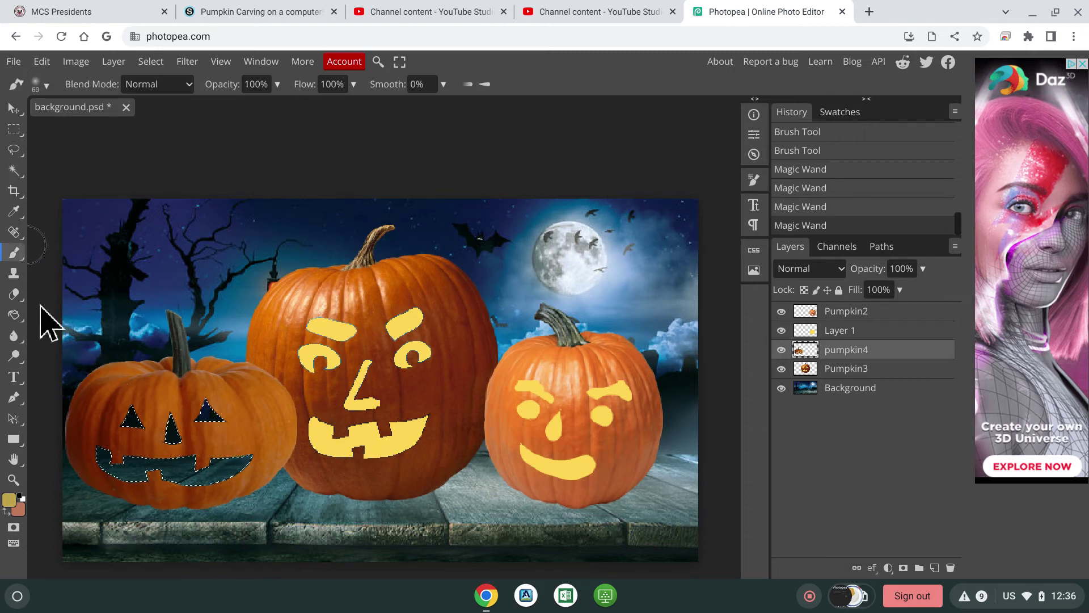
{"action": "mouse_move", "coordinate": [126, 486]}
{"action": "left_mouse_down"}
{"action": "mouse_move", "coordinate": [175, 501]}
{"action": "mouse_move", "coordinate": [238, 471]}
{"action": "left_mouse_up"}
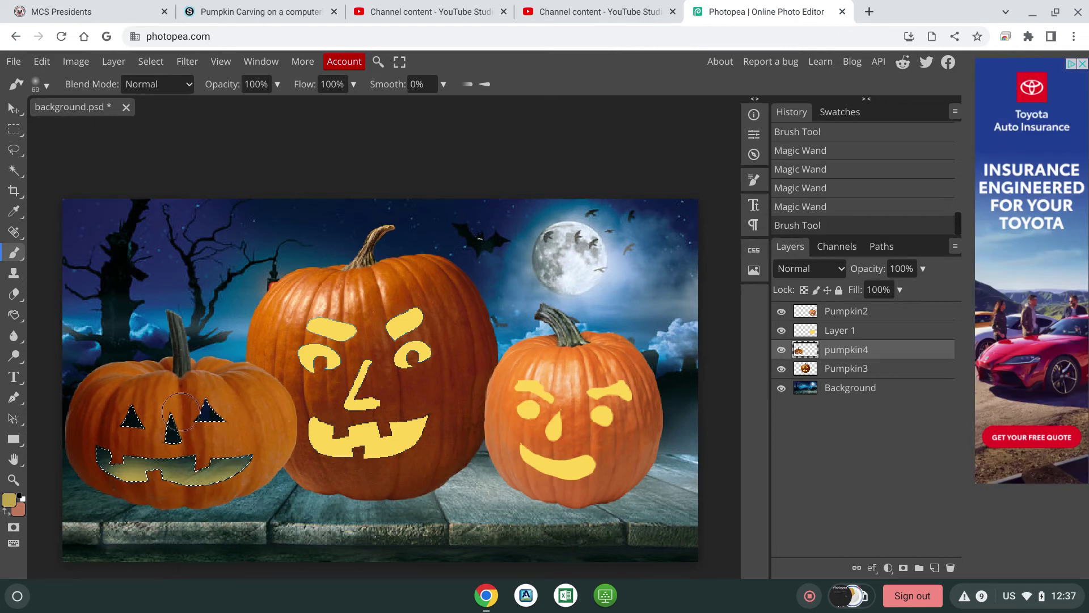
{"action": "left_click_drag", "start_coordinate": [135, 414], "coordinate": [229, 418]}
{"action": "mouse_move", "coordinate": [154, 416]}
{"action": "left_mouse_down"}
{"action": "mouse_move", "coordinate": [110, 444]}
{"action": "mouse_move", "coordinate": [154, 461]}
{"action": "mouse_move", "coordinate": [261, 448]}
{"action": "left_mouse_up"}
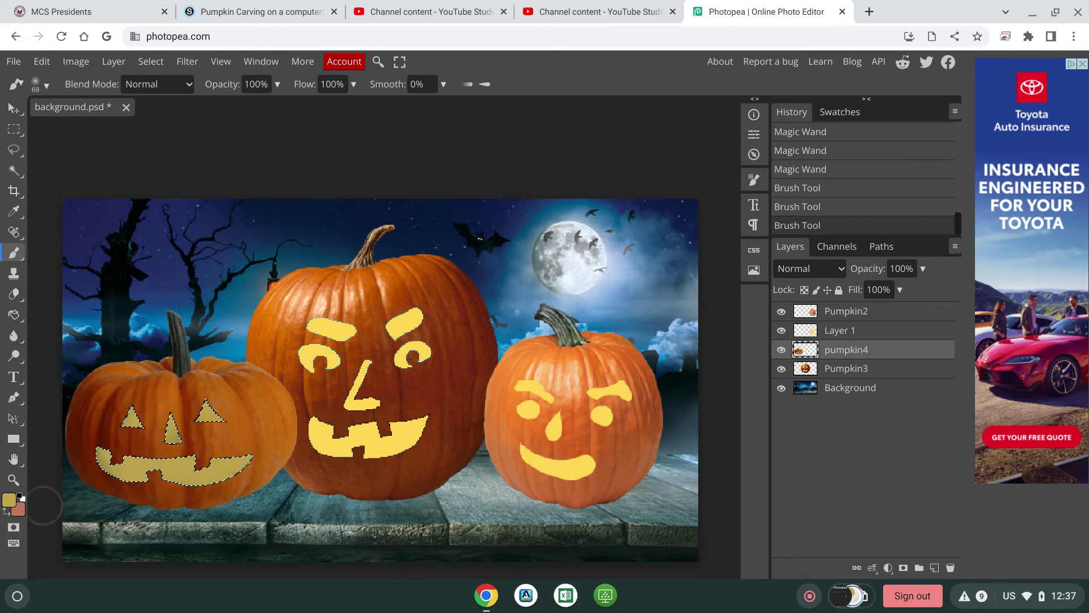
{"action": "left_click", "coordinate": [9, 500]}
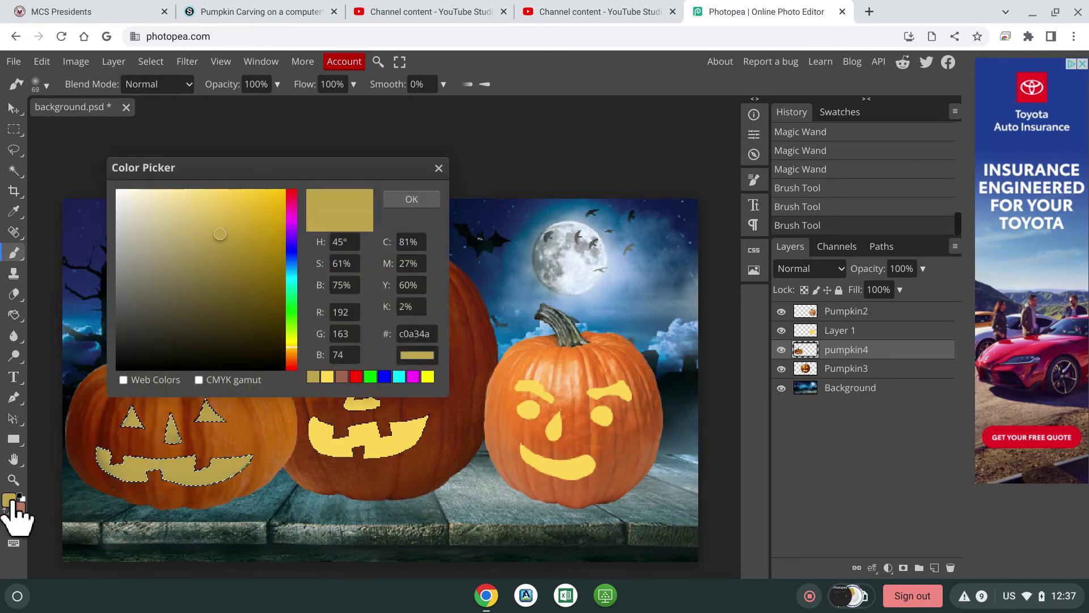
Brighten the left pumpkin's mouth with lighter yellow ddbd59.
{"action": "left_click", "coordinate": [217, 212]}
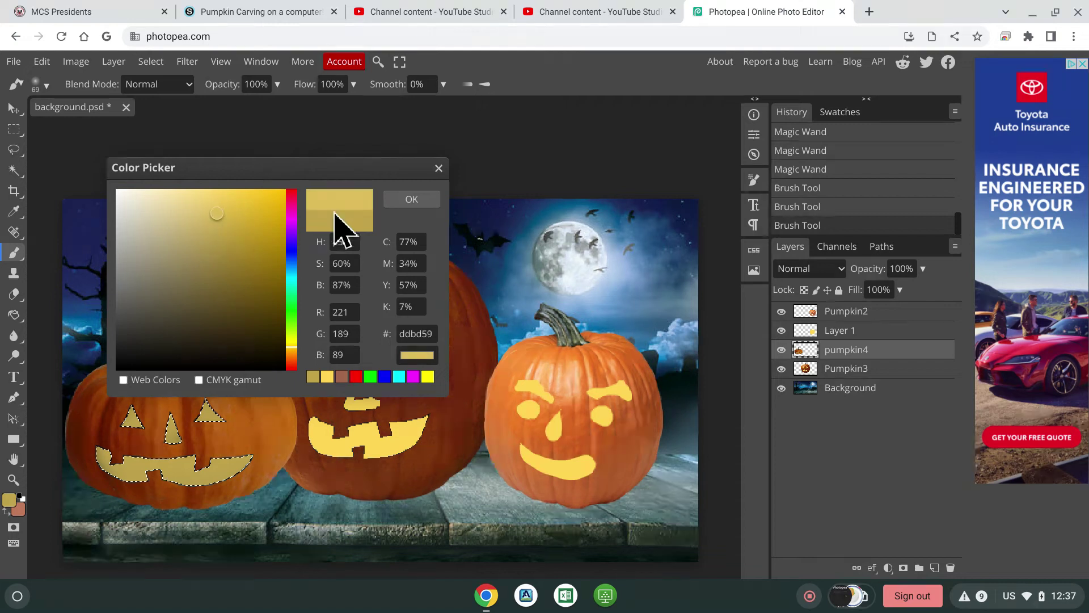
{"action": "left_click", "coordinate": [410, 199]}
{"action": "left_click", "coordinate": [176, 452]}
{"action": "mouse_move", "coordinate": [152, 451]}
{"action": "left_mouse_down"}
{"action": "mouse_move", "coordinate": [175, 451]}
{"action": "mouse_move", "coordinate": [183, 471]}
{"action": "mouse_move", "coordinate": [165, 442]}
{"action": "left_mouse_up"}
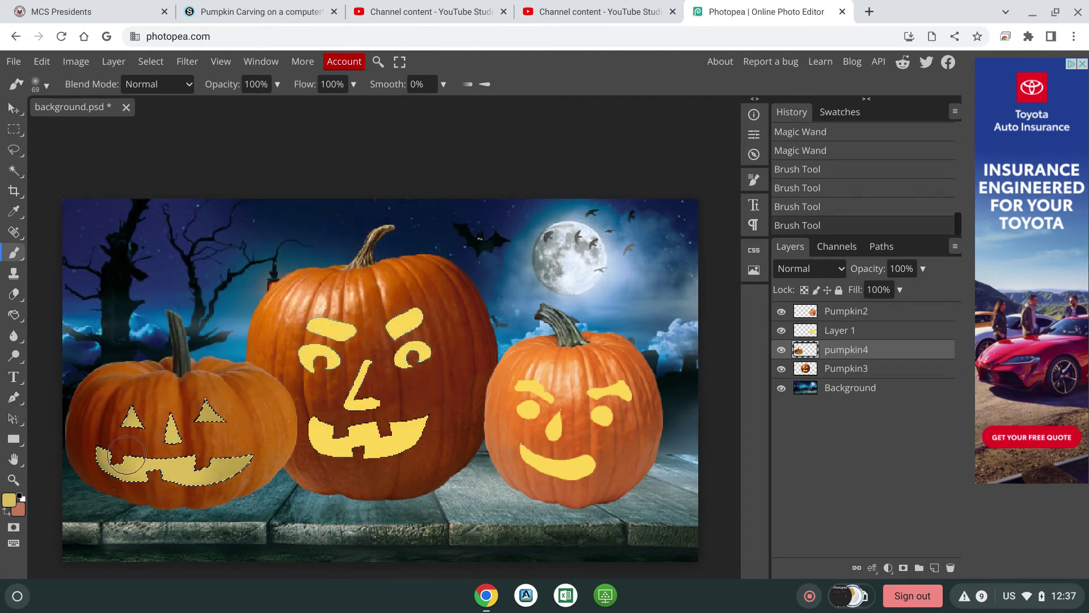
Switch the paint colour to dark brown 6a4024 and brush shading inside the carved face.
{"action": "left_click", "coordinate": [9, 500]}
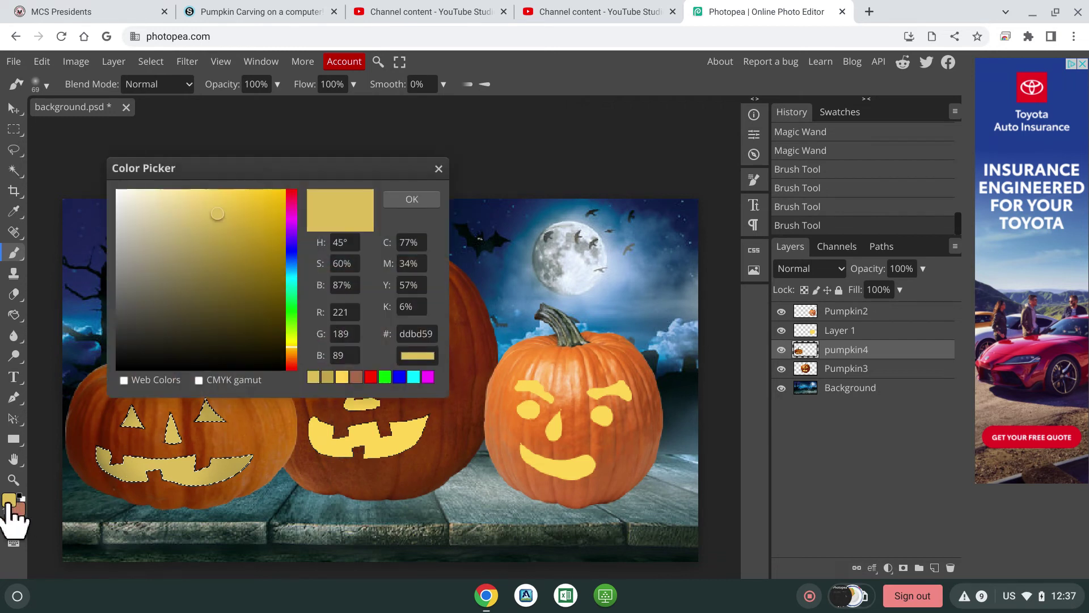
{"action": "left_click", "coordinate": [206, 244]}
{"action": "left_click", "coordinate": [413, 200]}
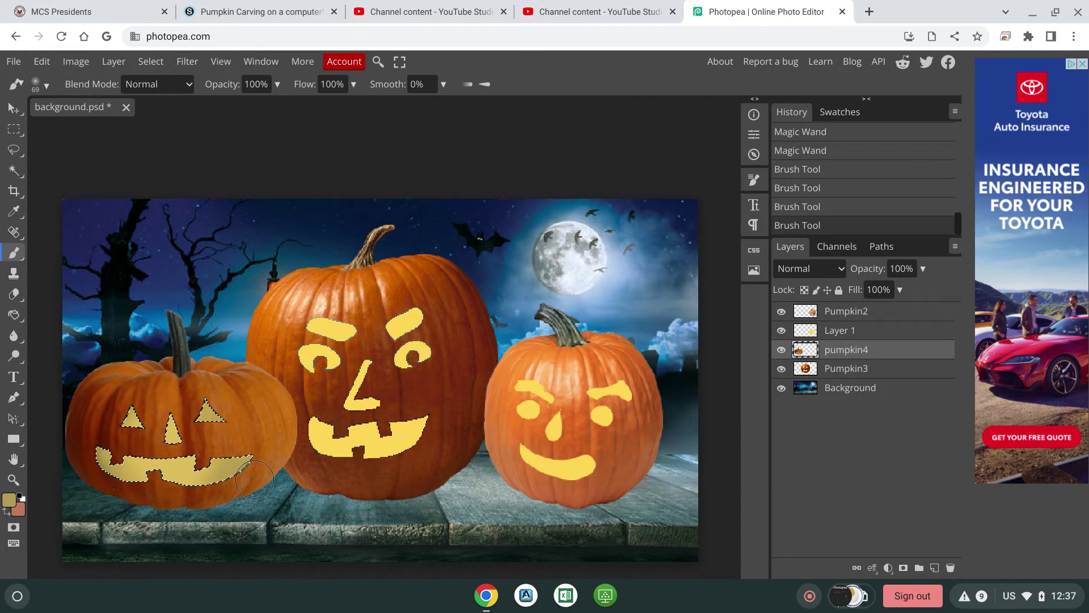
{"action": "left_click", "coordinate": [9, 501]}
{"action": "left_click", "coordinate": [229, 294]}
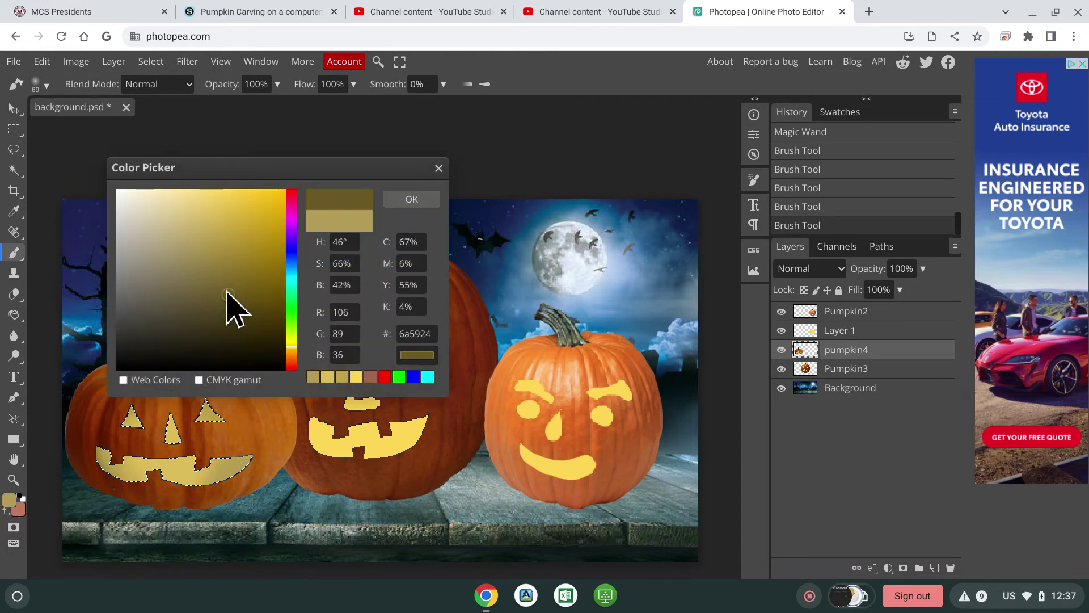
{"action": "left_click", "coordinate": [291, 358]}
{"action": "left_click", "coordinate": [413, 200]}
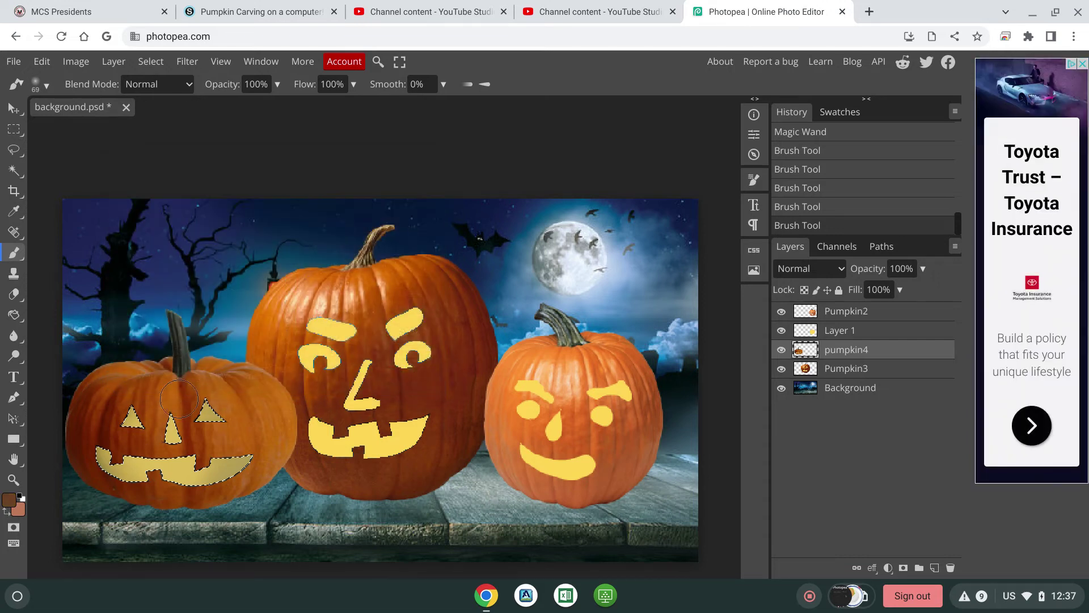
{"action": "left_click_drag", "start_coordinate": [263, 452], "coordinate": [262, 464]}
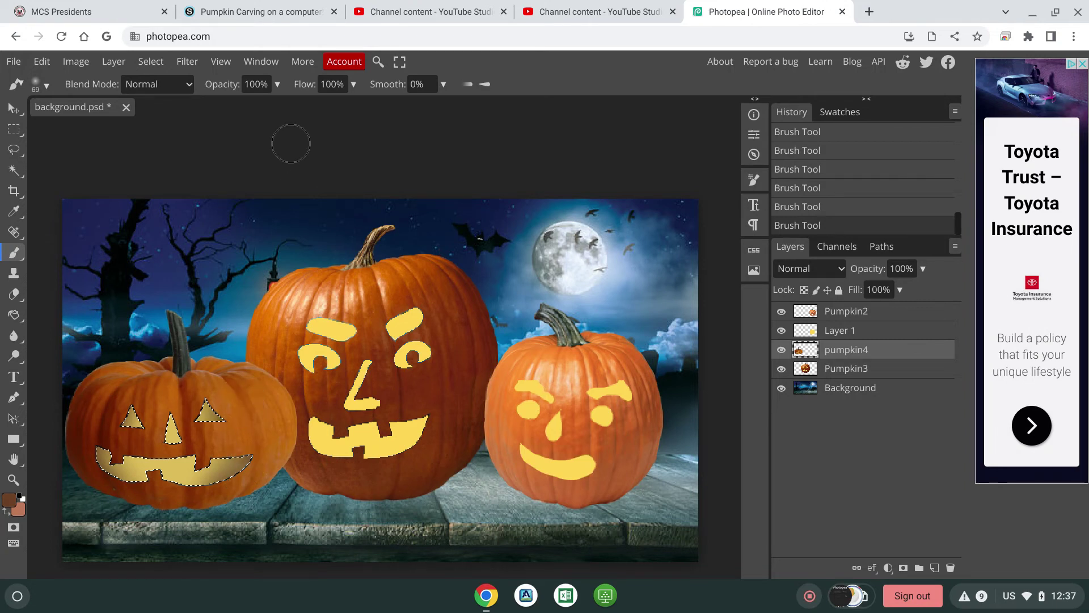
Deselect the left pumpkin's face and zoom out until all three pumpkins fit in view.
{"action": "left_click", "coordinate": [152, 62]}
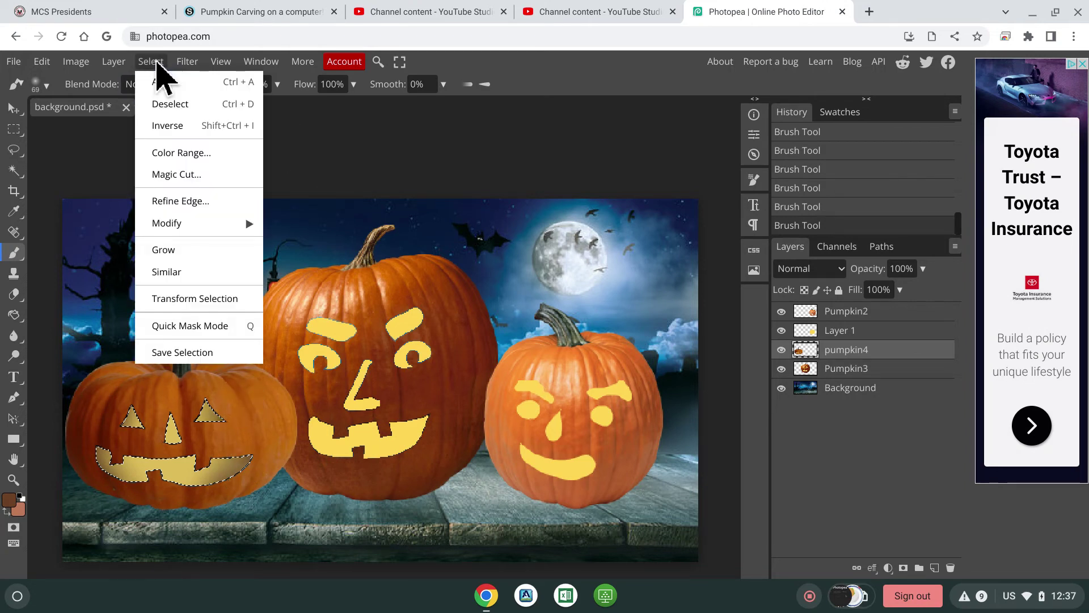
{"action": "left_click", "coordinate": [172, 107]}
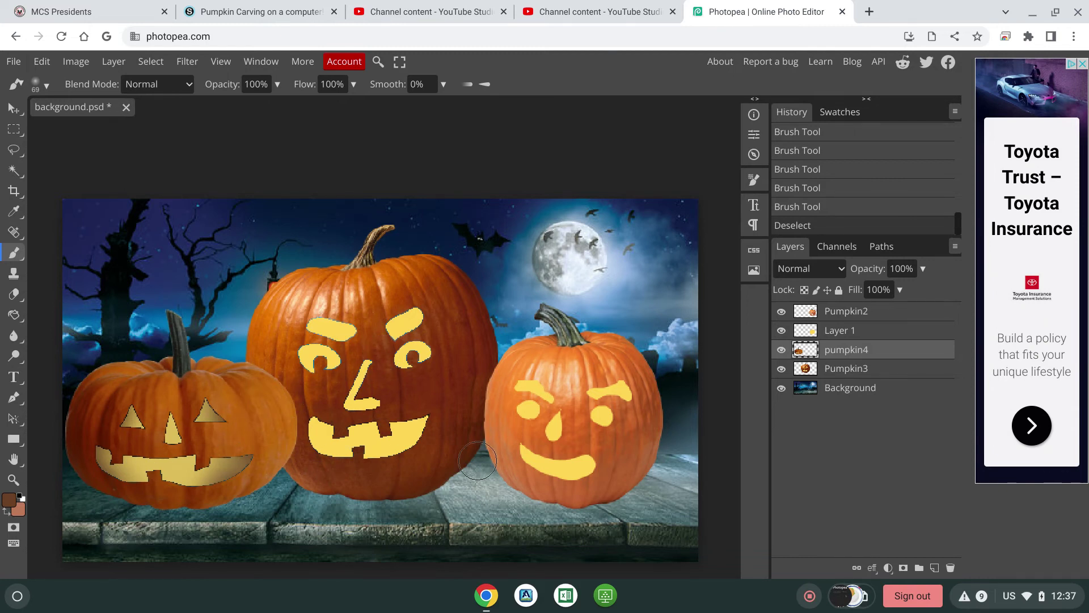
{"action": "scroll", "coordinate": [143, 439], "scroll_direction": "up", "scroll_amount": 8}
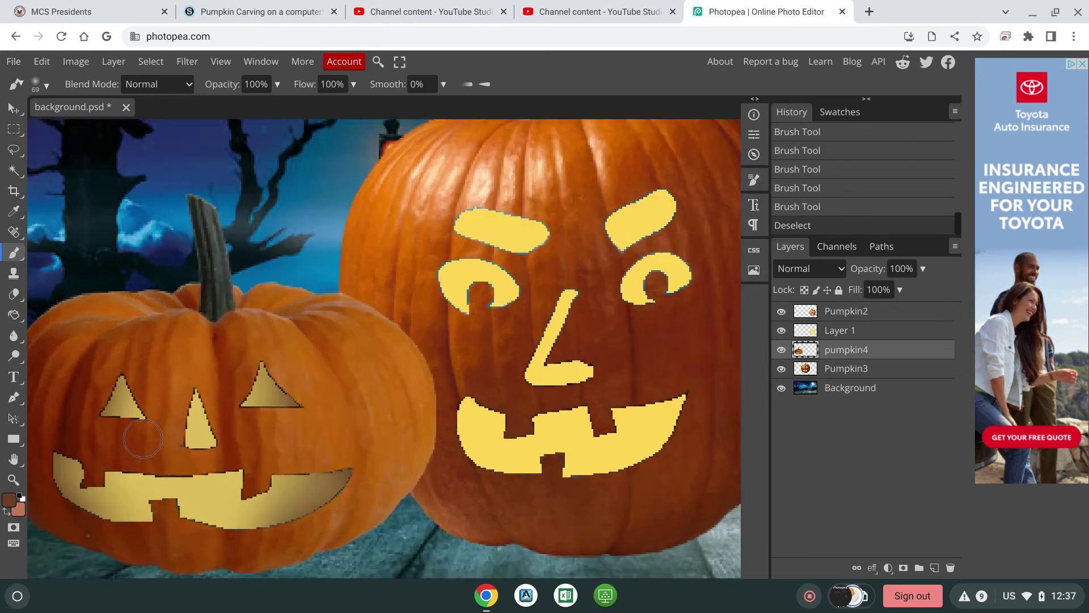
{"action": "scroll", "coordinate": [143, 439], "scroll_direction": "down", "scroll_amount": 5}
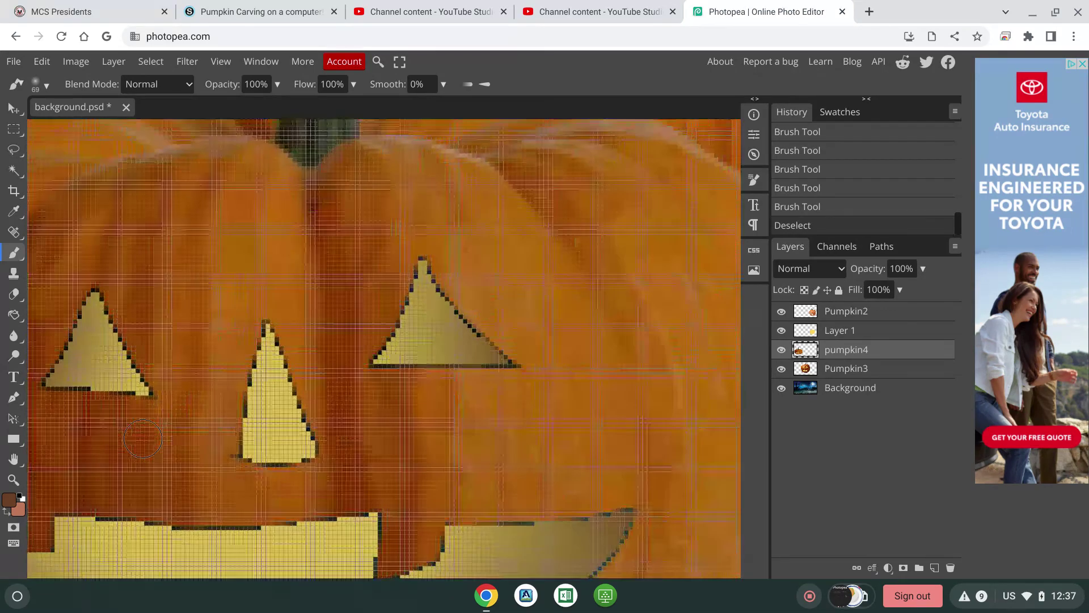
{"action": "scroll", "coordinate": [143, 438], "scroll_direction": "down", "scroll_amount": 5}
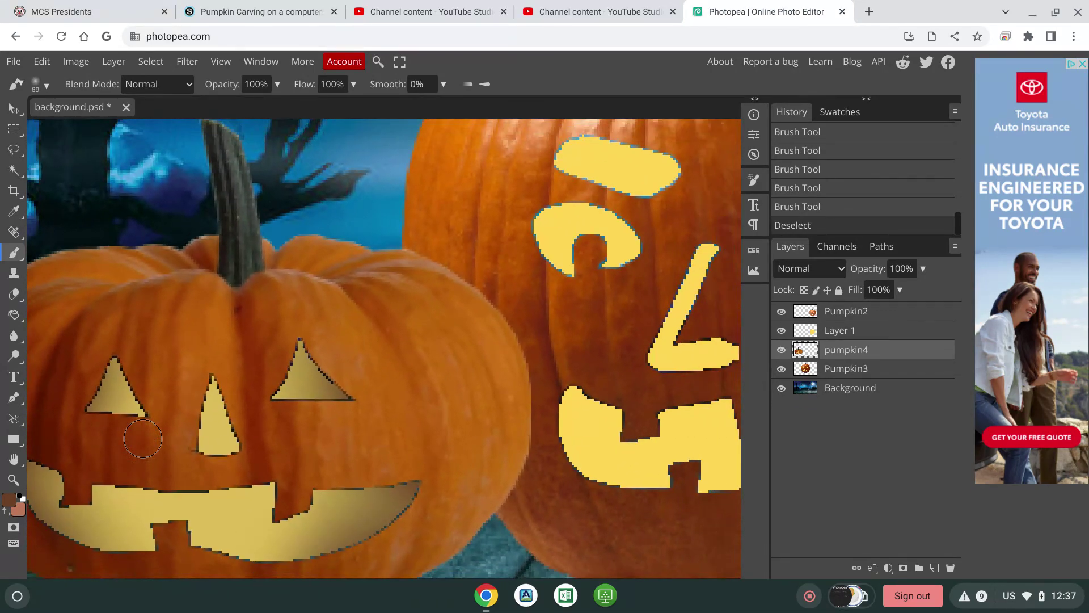
{"action": "scroll", "coordinate": [142, 438], "scroll_direction": "up", "scroll_amount": 5}
{"action": "scroll", "coordinate": [142, 438], "scroll_direction": "down", "scroll_amount": 8}
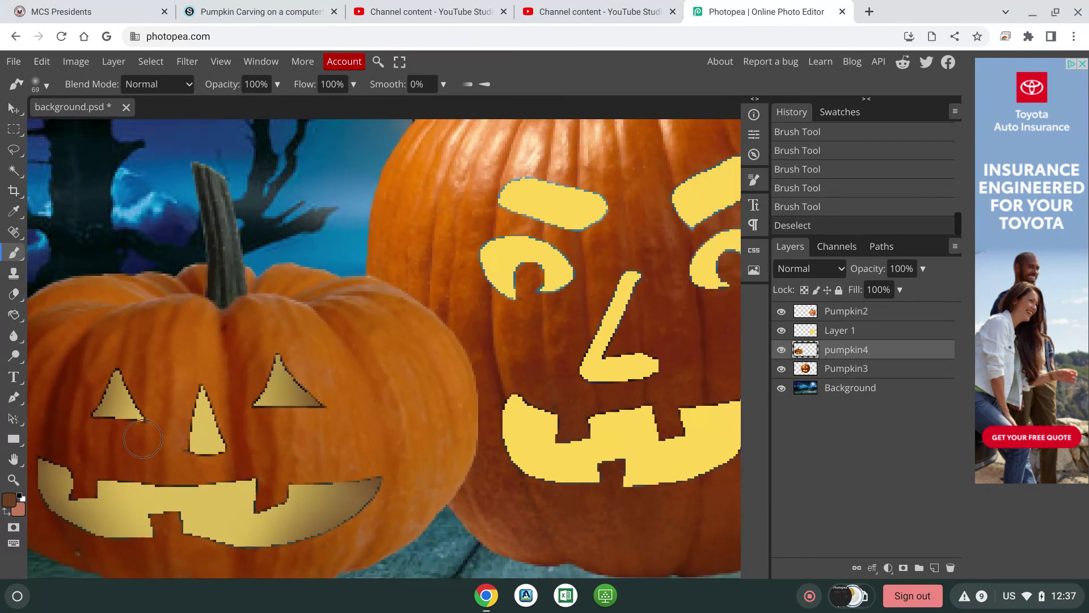
{"action": "scroll", "coordinate": [142, 439], "scroll_direction": "right", "scroll_amount": 3}
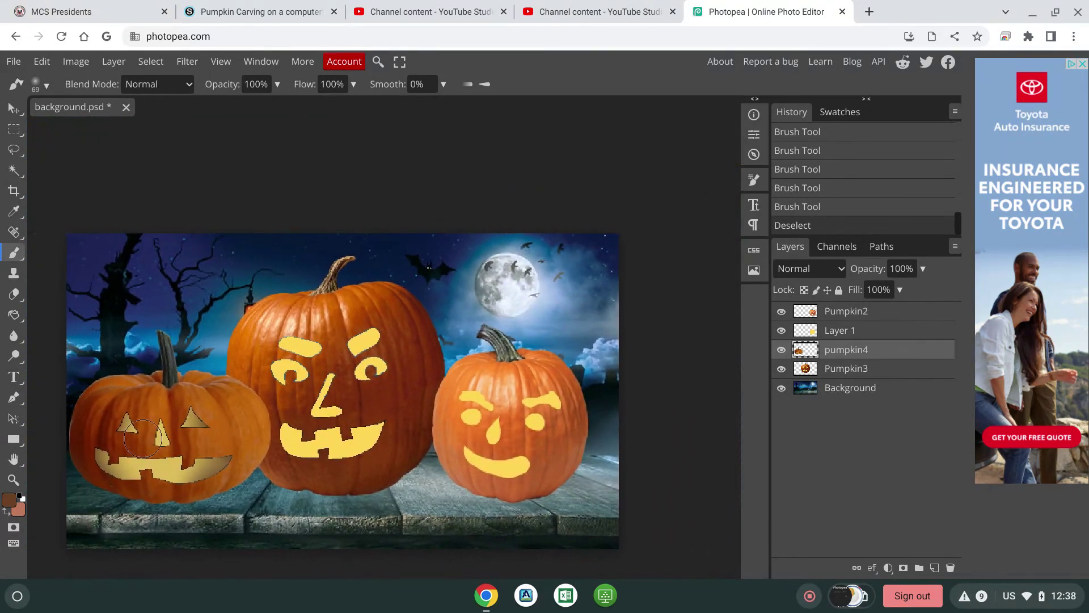
{"action": "scroll", "coordinate": [143, 438], "scroll_direction": "down", "scroll_amount": 2}
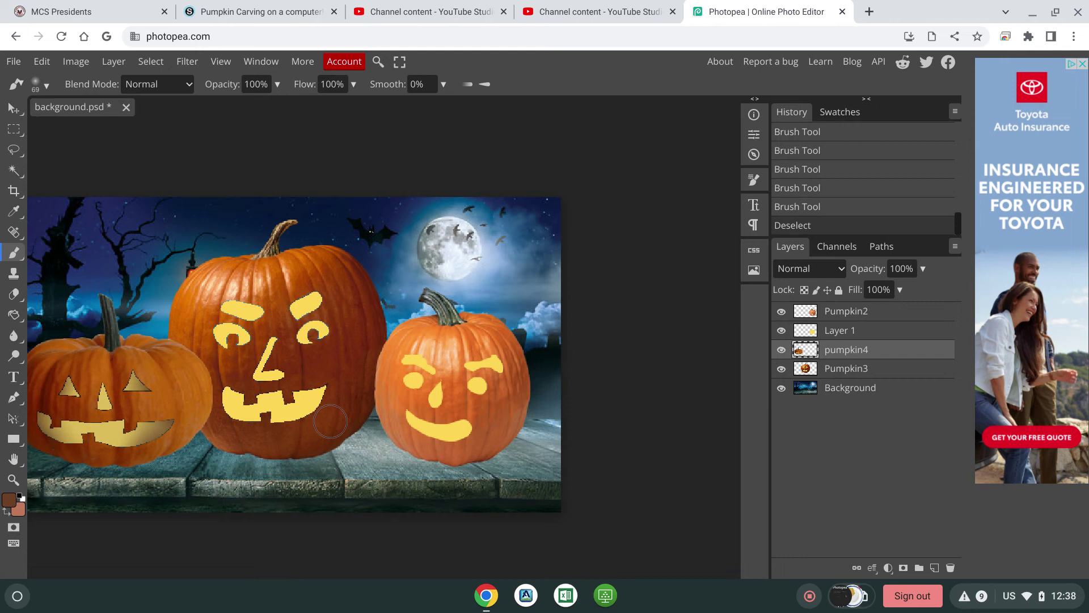
{"action": "left_click", "coordinate": [13, 109]}
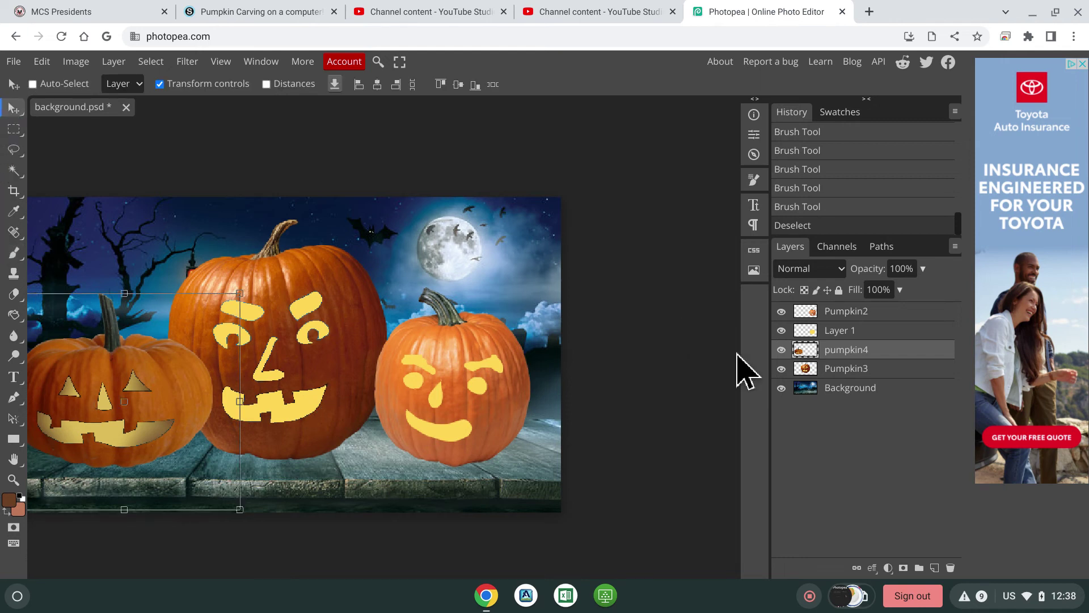
On the Background layer, set black (000000) paint and a 124 px soft brush.
{"action": "left_click", "coordinate": [868, 396]}
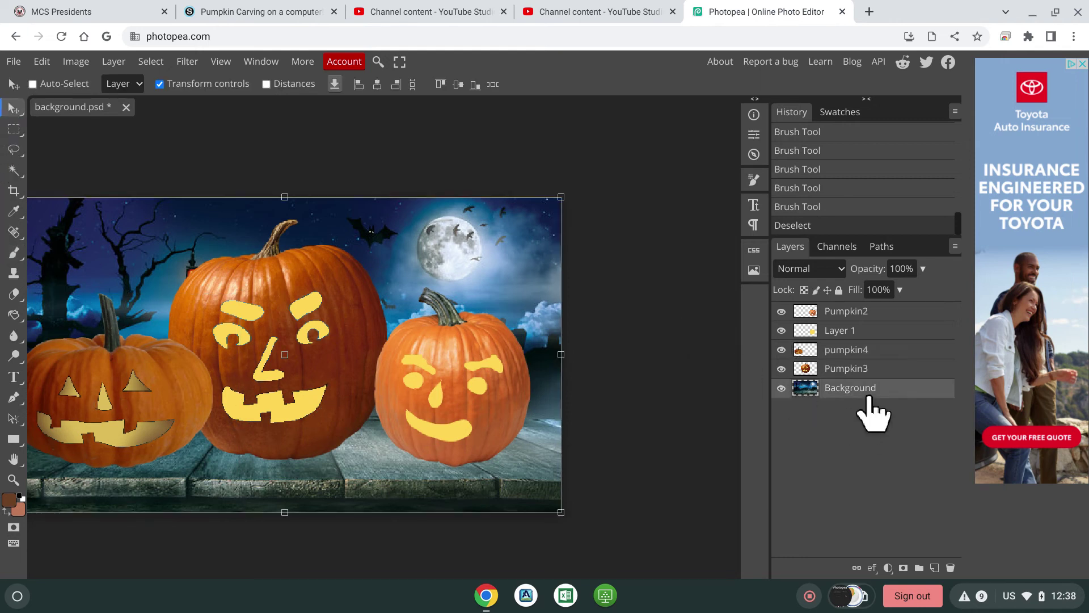
{"action": "left_click", "coordinate": [9, 501]}
{"action": "left_click_drag", "start_coordinate": [159, 364], "coordinate": [157, 393]}
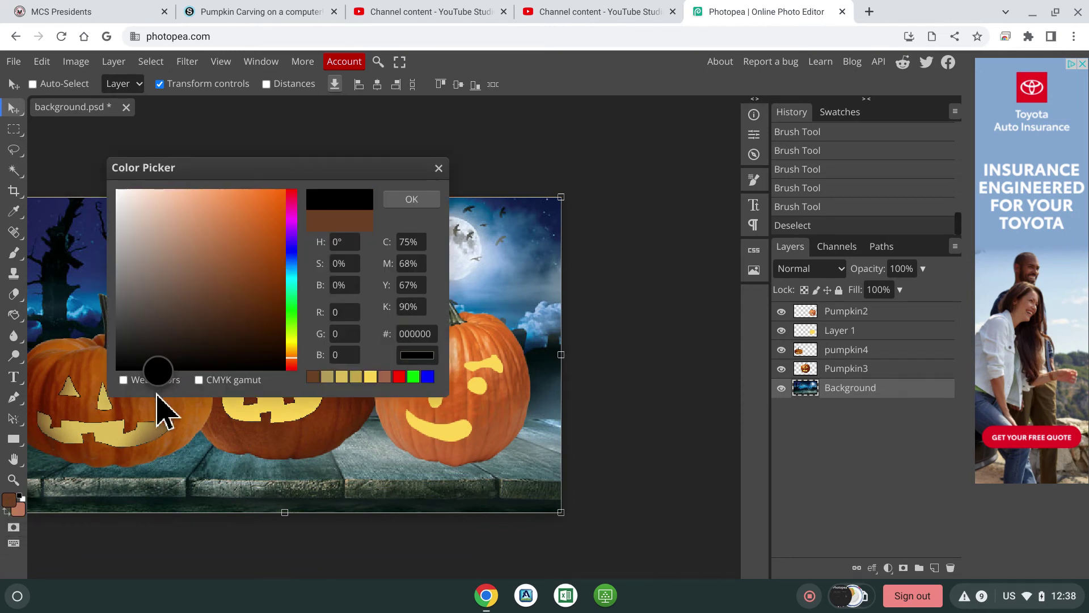
{"action": "left_click", "coordinate": [417, 203]}
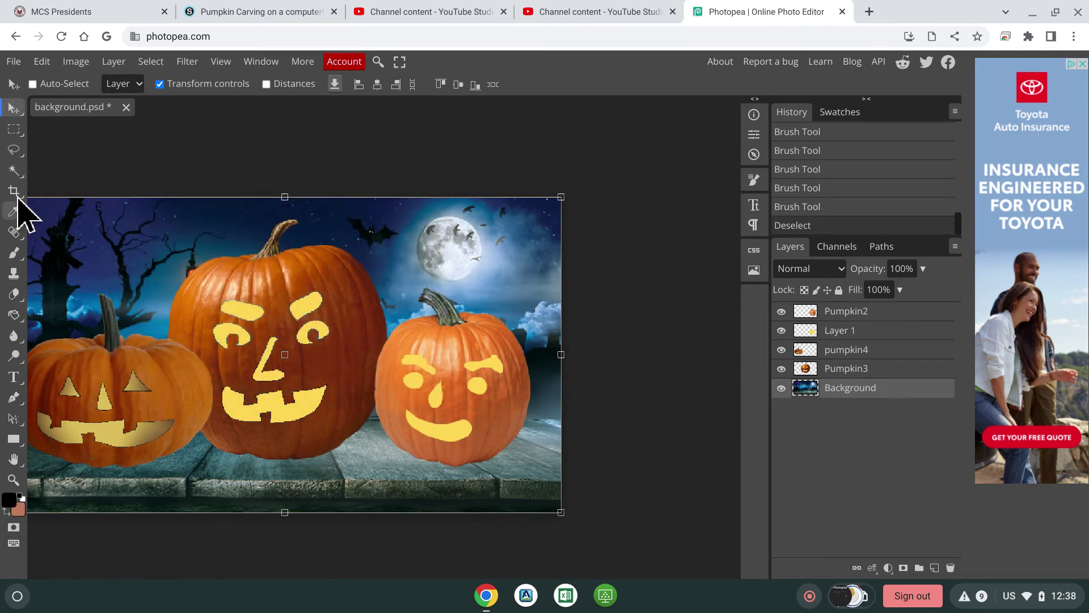
{"action": "left_click", "coordinate": [13, 253]}
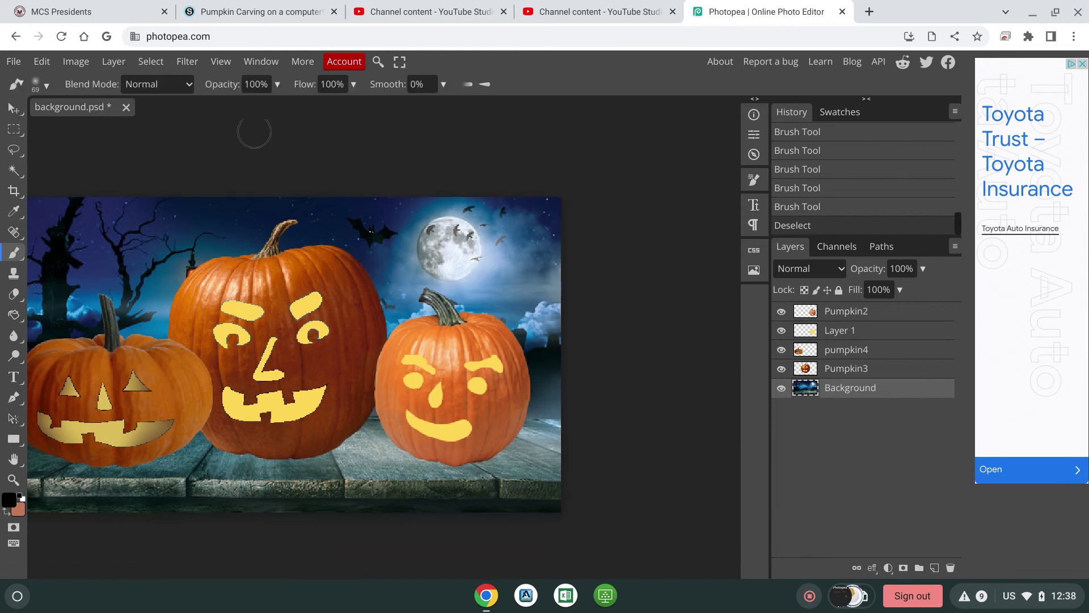
{"action": "left_click", "coordinate": [46, 85]}
{"action": "left_click", "coordinate": [163, 123]}
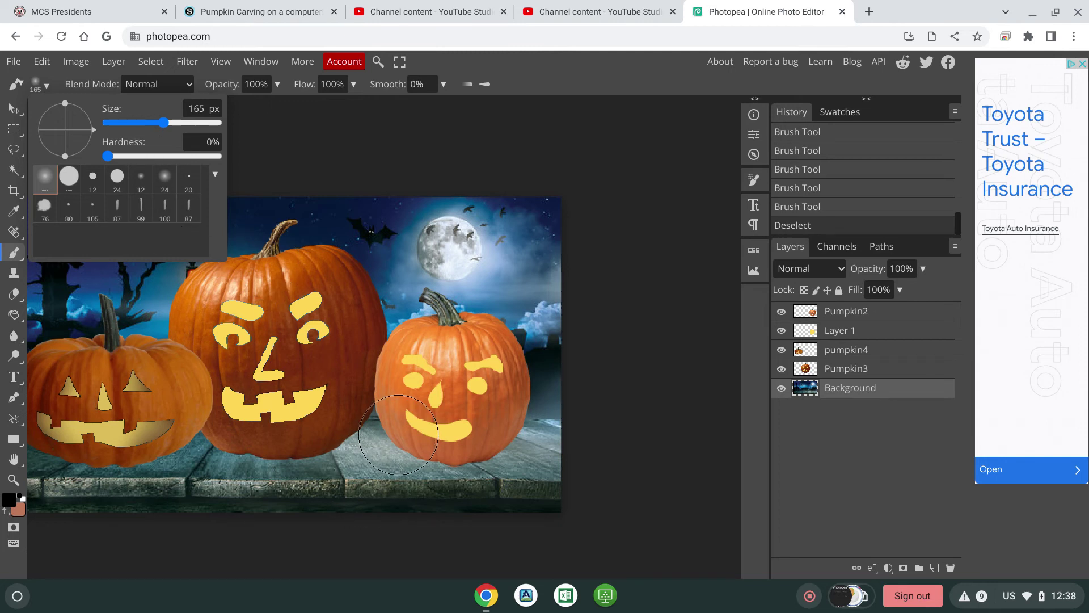
{"action": "left_click", "coordinate": [142, 123]}
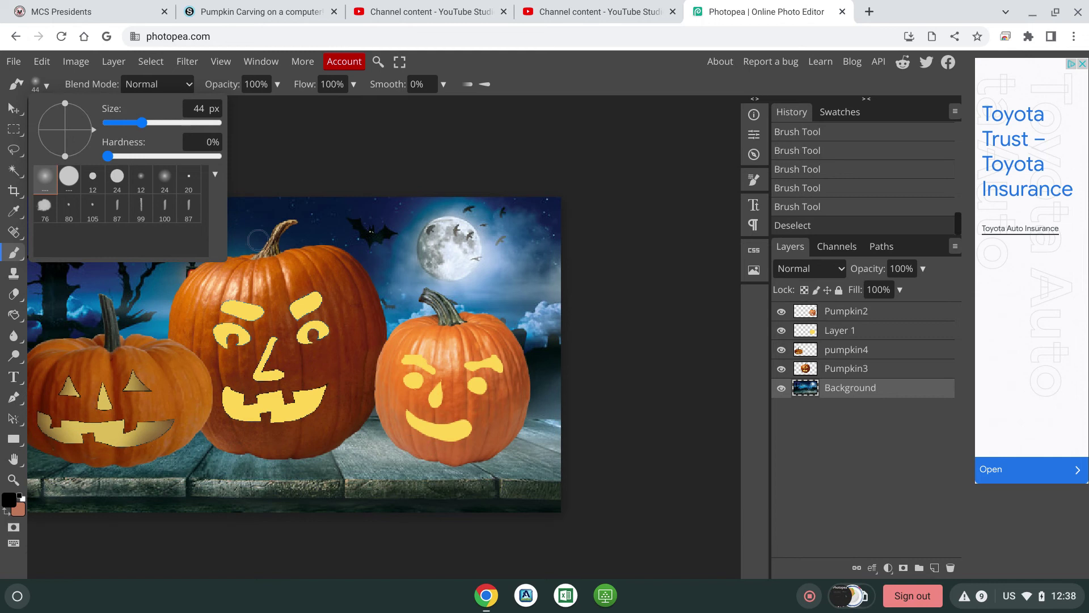
{"action": "left_click", "coordinate": [158, 123]}
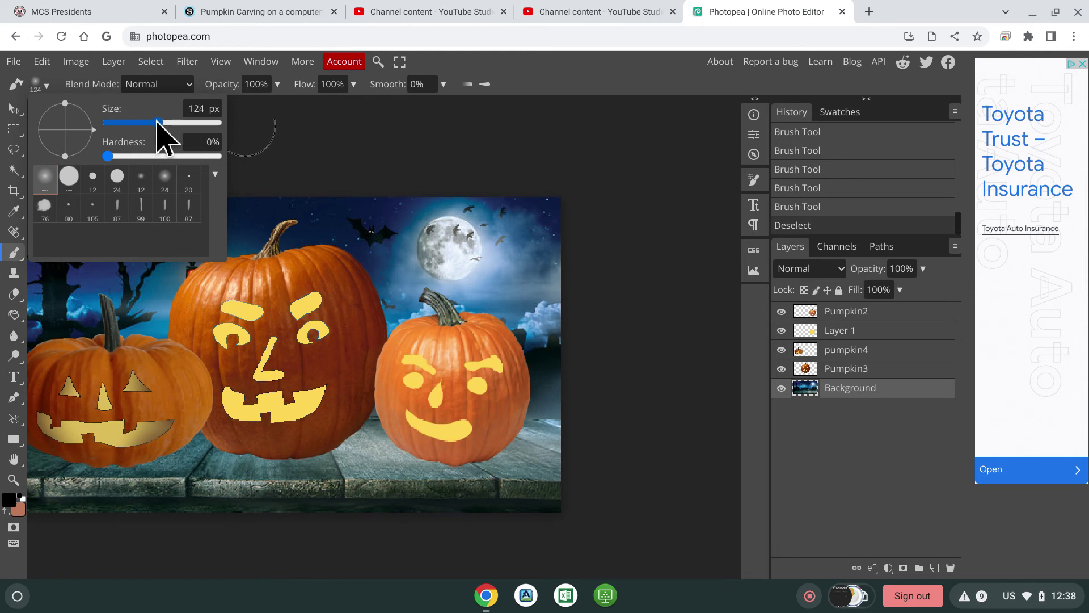
Paint soft black shadows on the table beneath the right and middle pumpkins.
{"action": "left_click", "coordinate": [437, 438]}
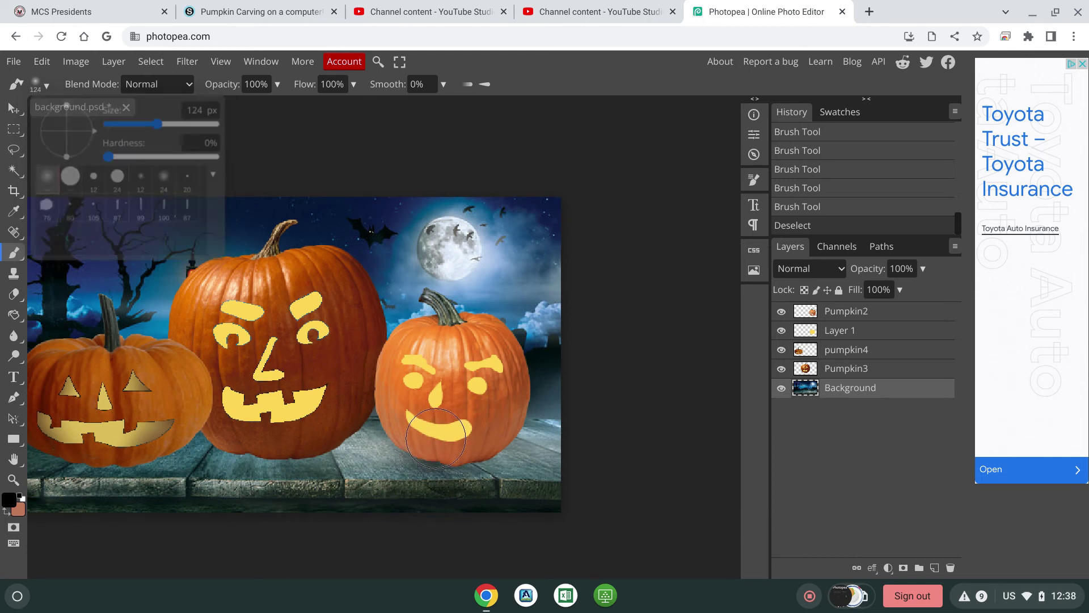
{"action": "left_click", "coordinate": [458, 440]}
{"action": "left_click", "coordinate": [448, 439]}
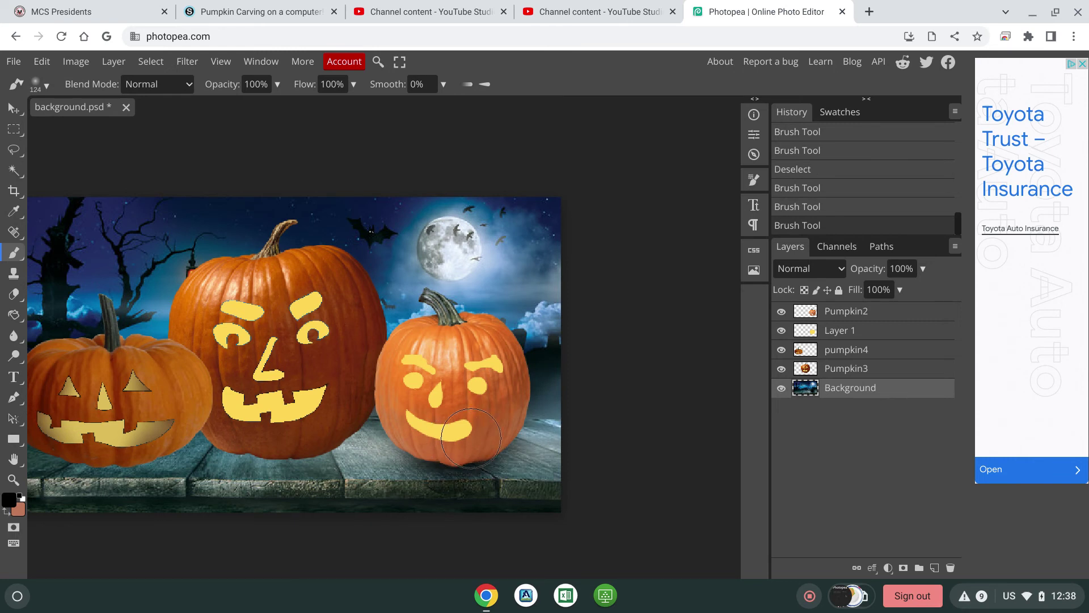
{"action": "left_click", "coordinate": [427, 437]}
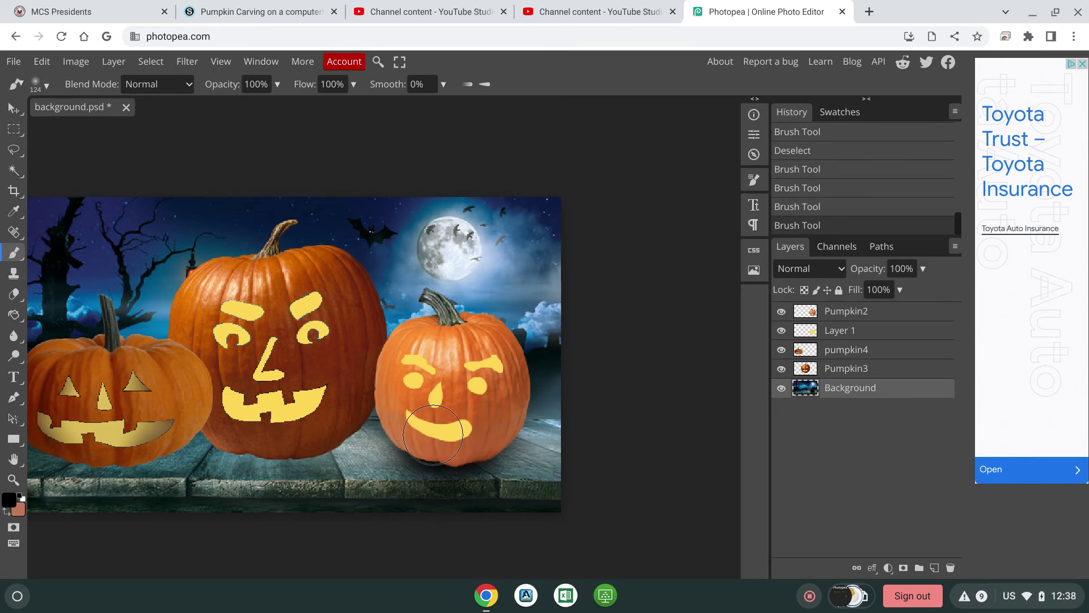
{"action": "left_click", "coordinate": [422, 437]}
{"action": "left_click", "coordinate": [475, 434]}
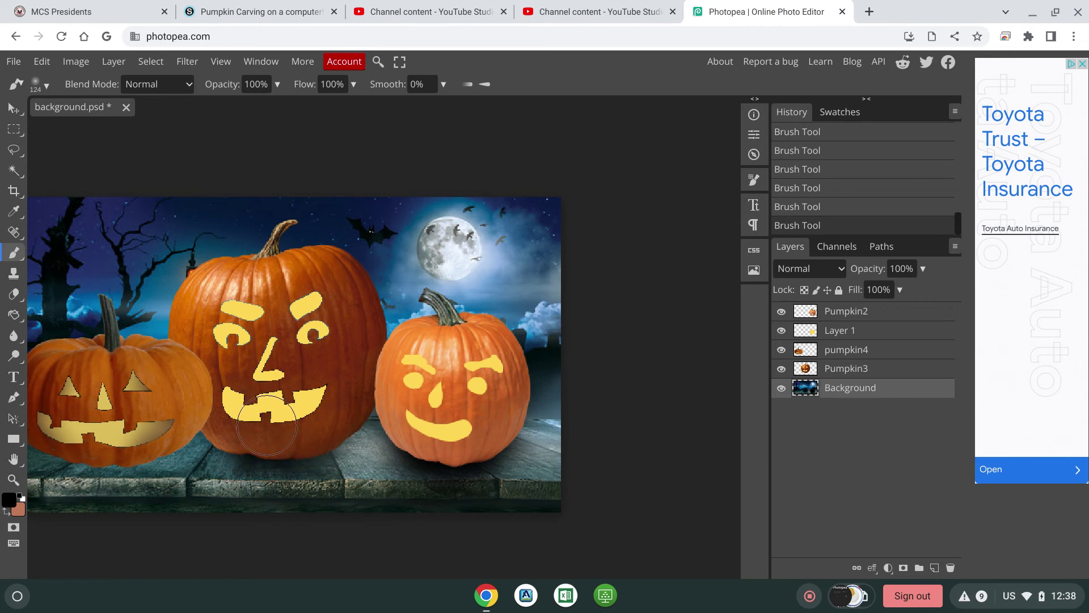
{"action": "left_click", "coordinate": [300, 407]}
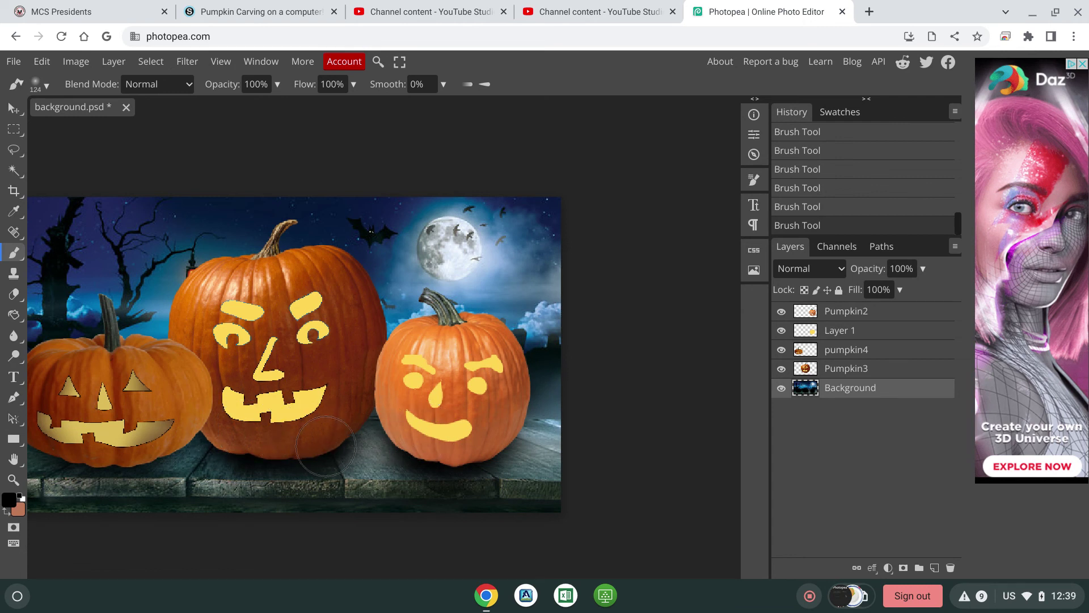
{"action": "scroll", "coordinate": [325, 446], "scroll_direction": "down", "scroll_amount": 1}
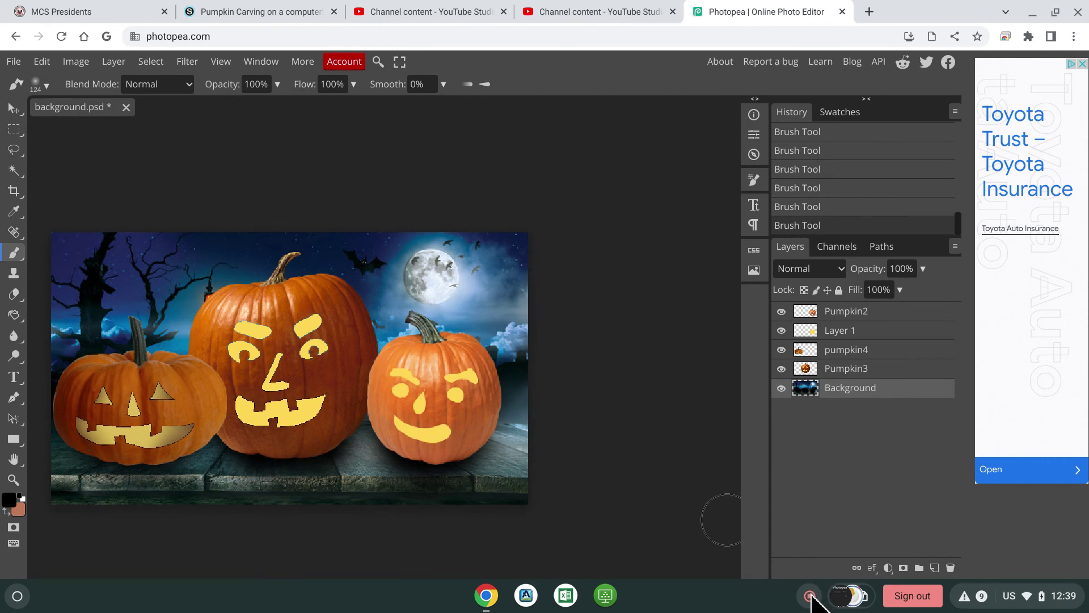
Export the scene as a JPG named jack-o-lantern.jpg.
{"action": "left_click", "coordinate": [13, 62]}
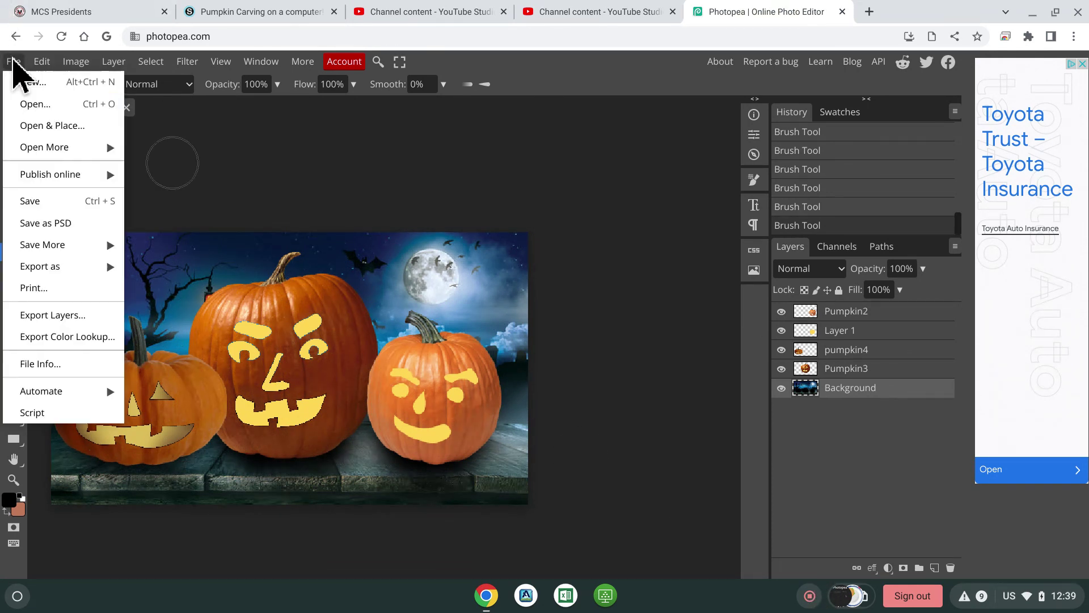
{"action": "mouse_move", "coordinate": [67, 265]}
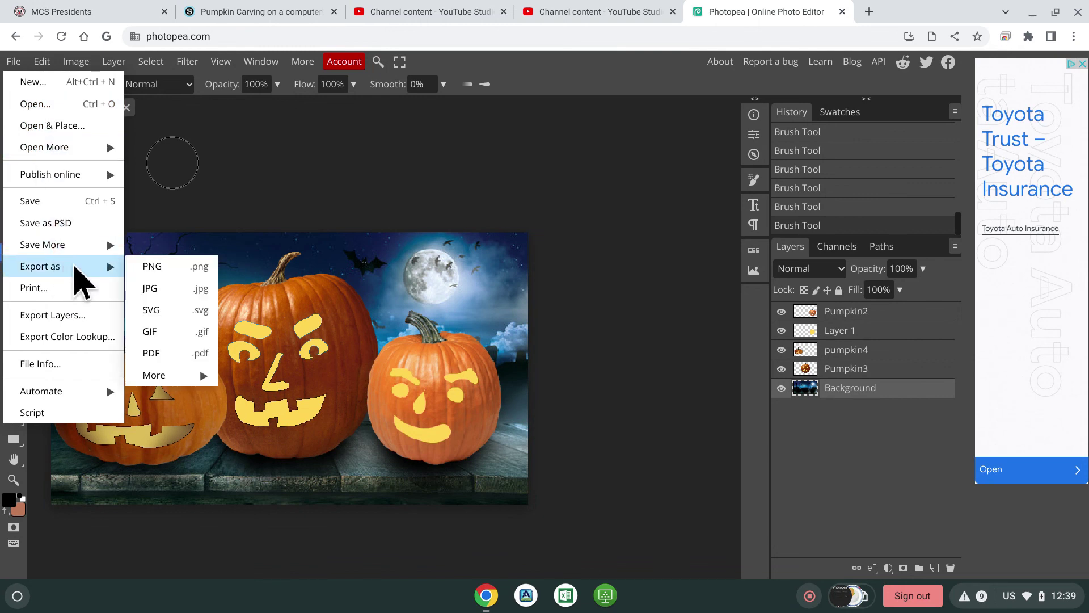
{"action": "left_click", "coordinate": [151, 288]}
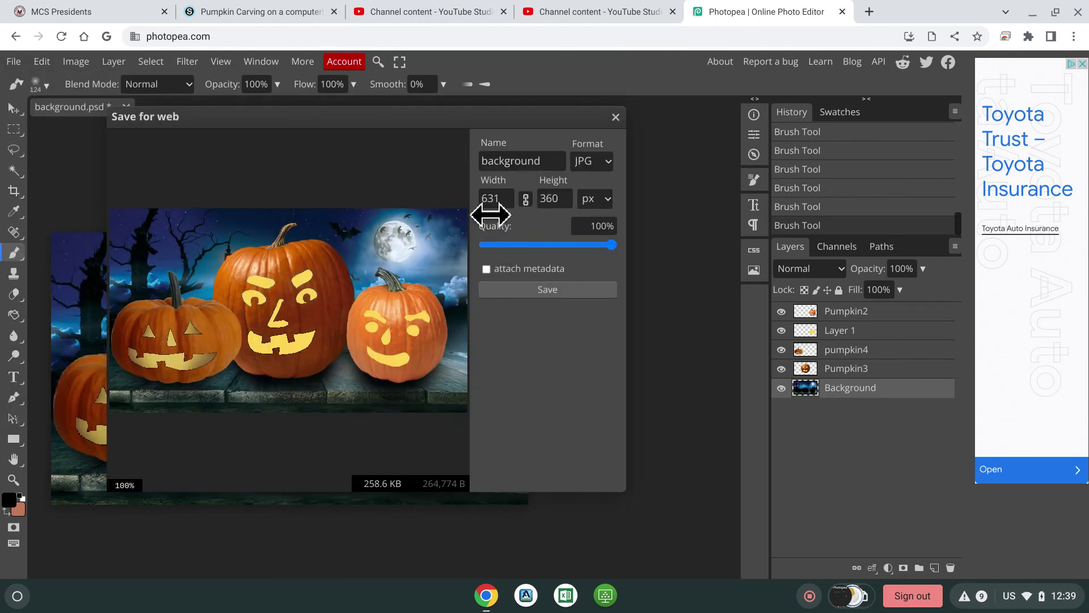
{"action": "double_click", "coordinate": [523, 160]}
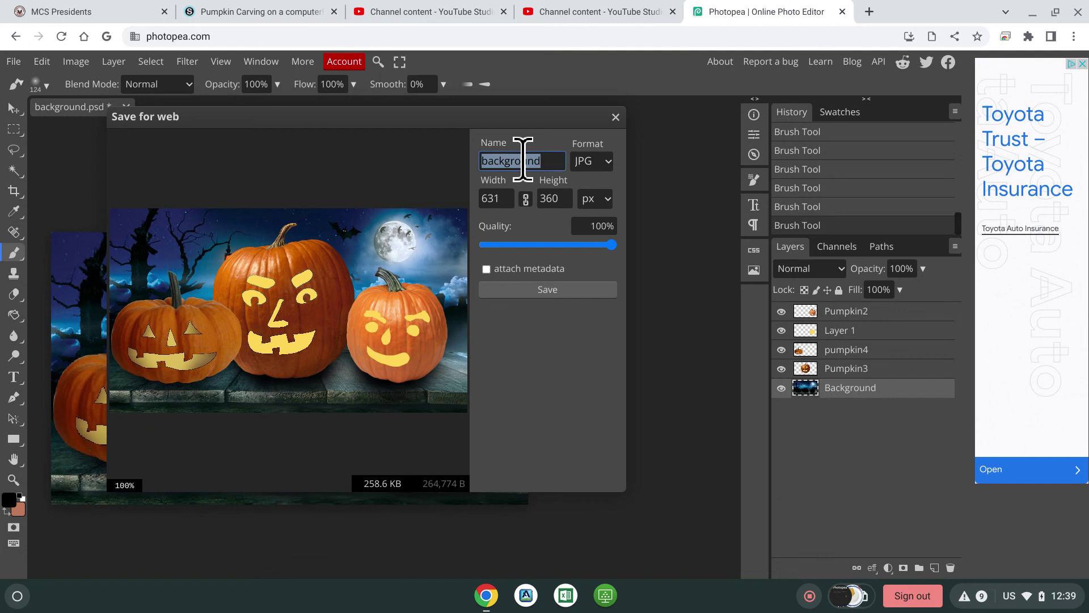
{"action": "type", "text": "jack-o-lante"}
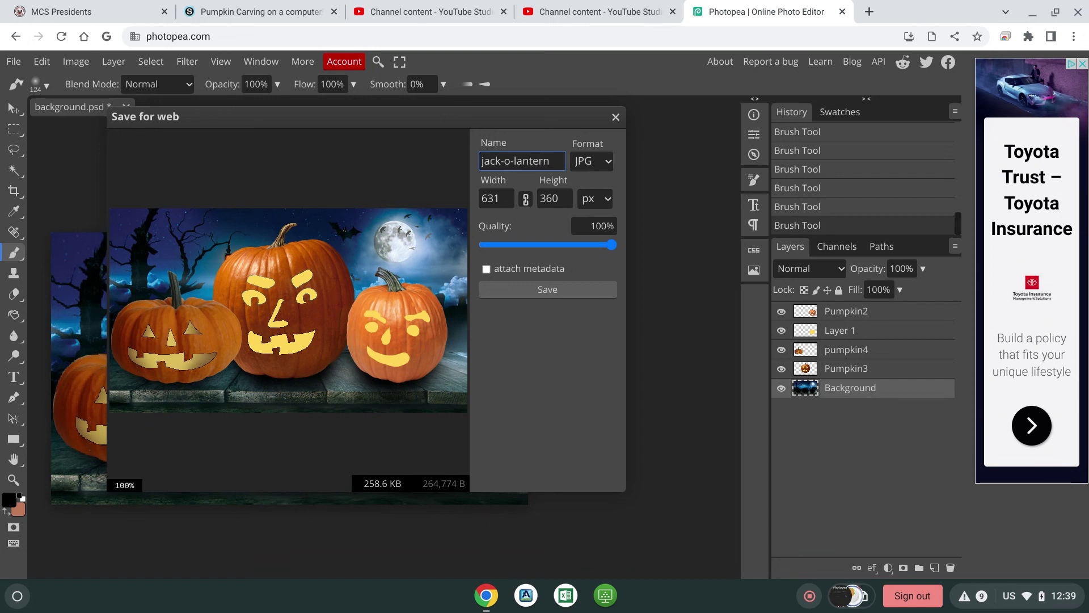
{"action": "left_click", "coordinate": [547, 290]}
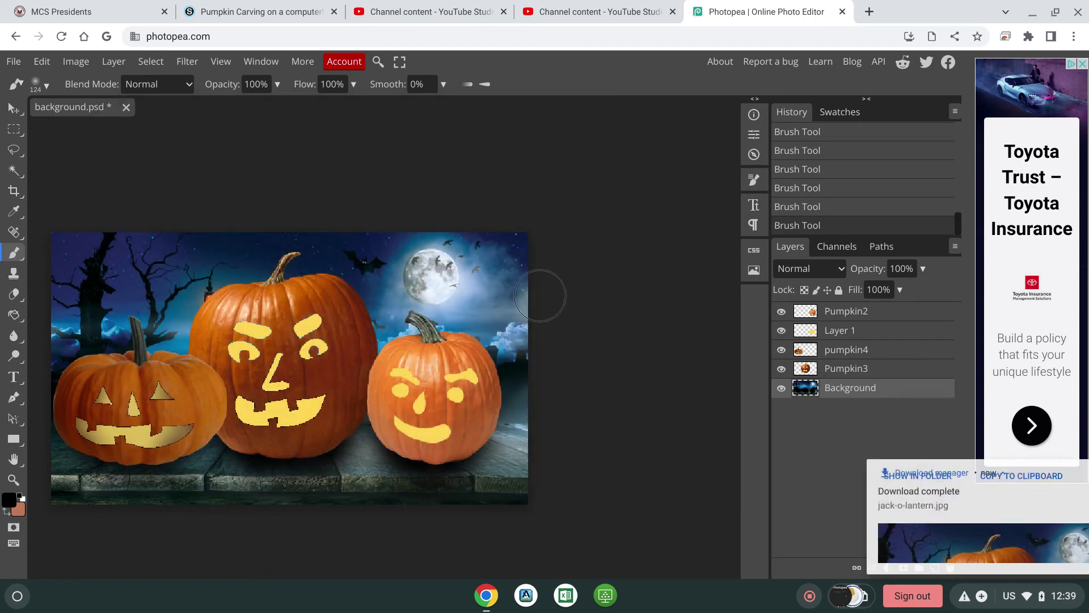